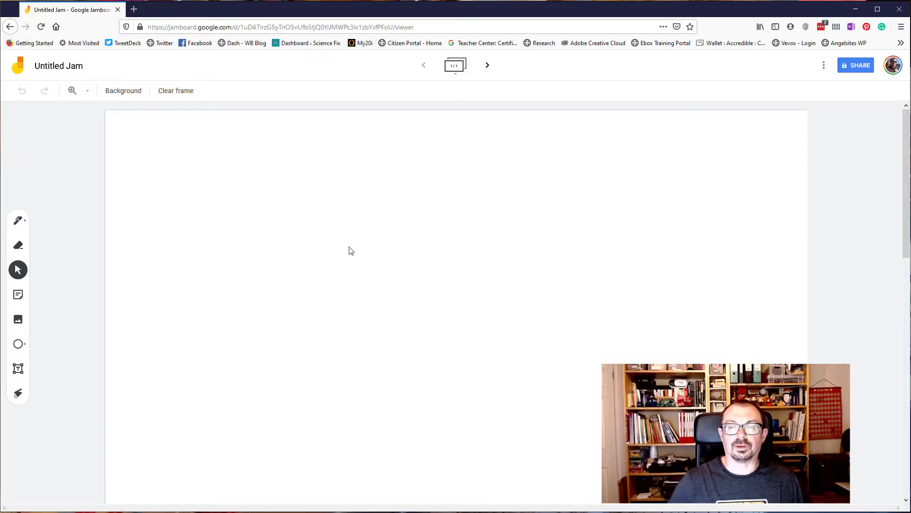
- Rename the untitled jam as "Training Jam"
left_click(81, 67)
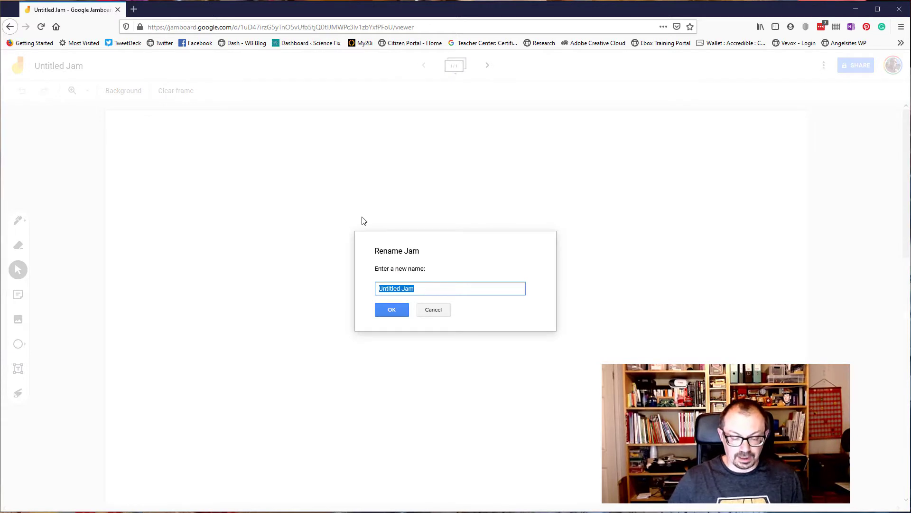
type("Training Jam")
left_click(395, 309)
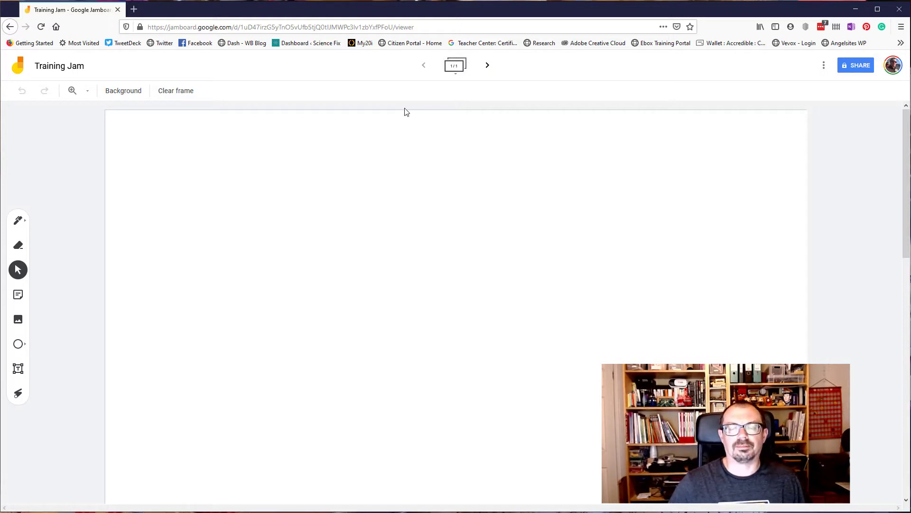
- Expand the frame overview to view the jam's frames and collapse it again
left_click(455, 68)
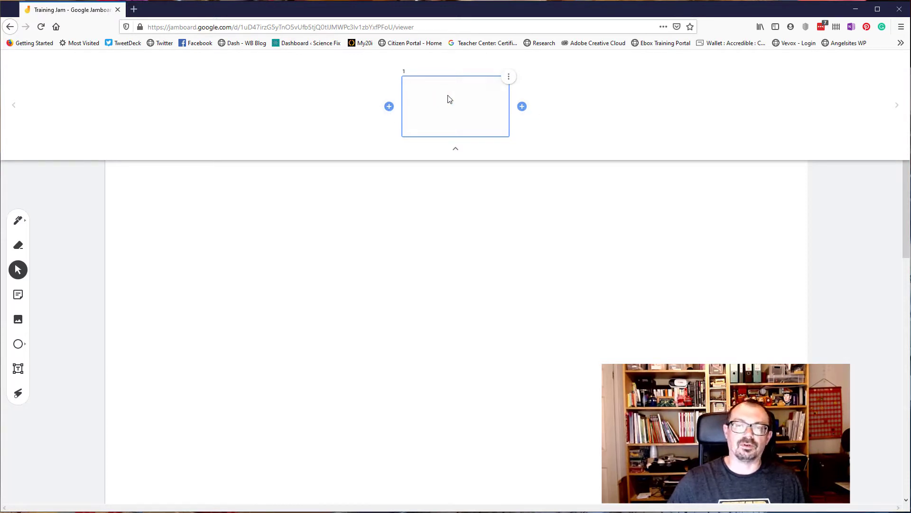
left_click(456, 150)
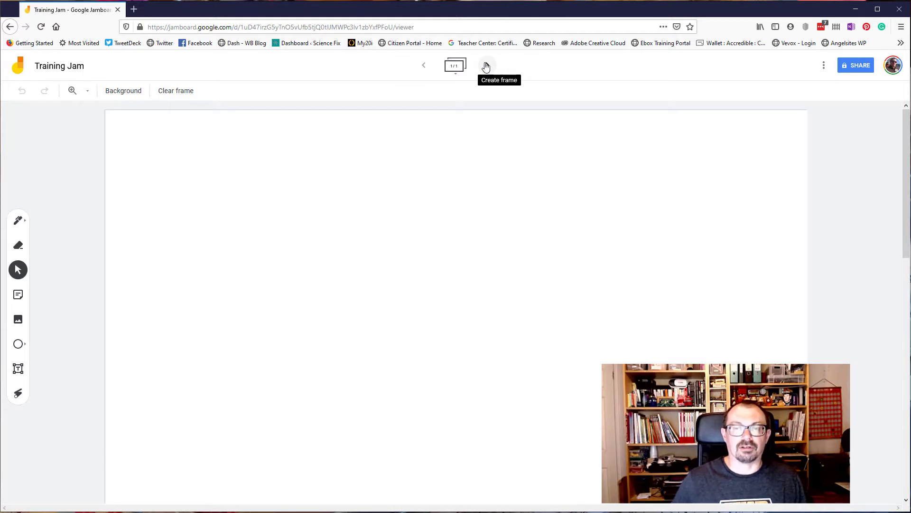
- Draw a thin black horizontal line with the Pen and a thicker black line below it with the Marker
left_click(19, 222)
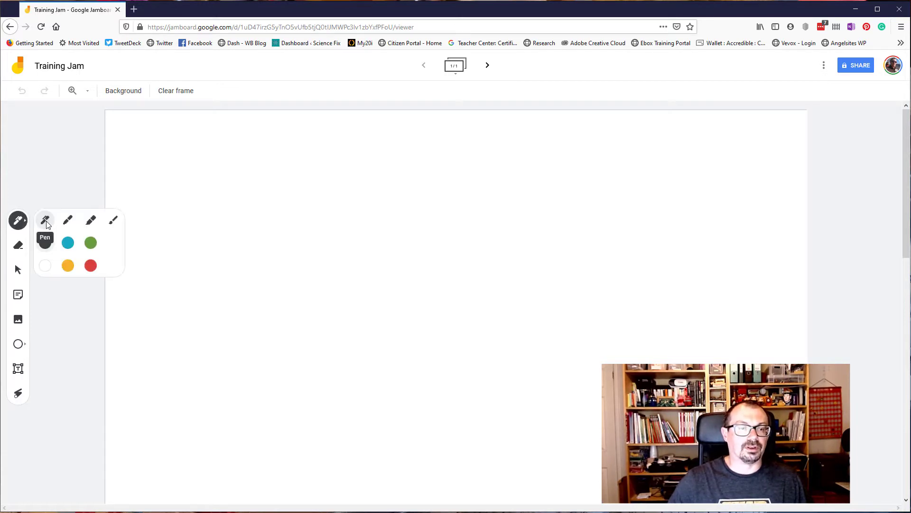
left_click_drag(208, 160, 379, 161)
left_click(17, 222)
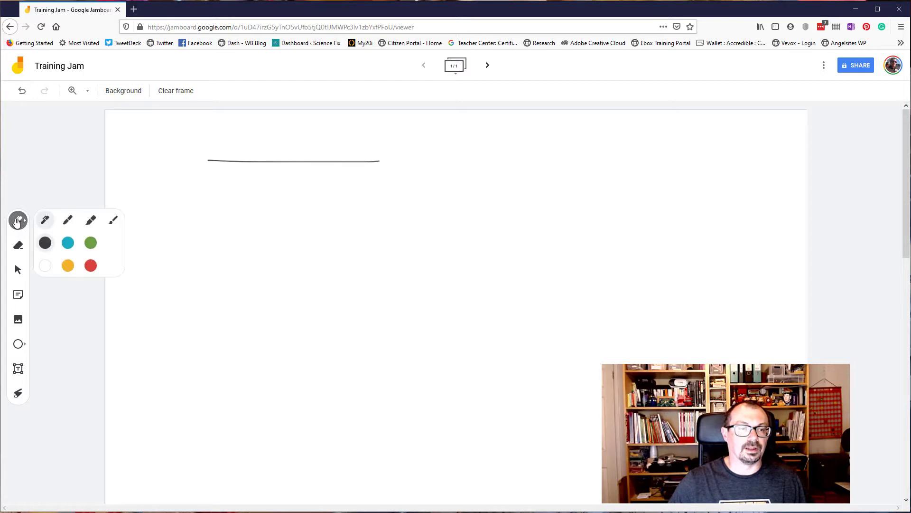
left_click(67, 219)
left_click_drag(209, 189, 398, 190)
- Highlight the thicker lower line in blue with the Highlighter
left_click(19, 222)
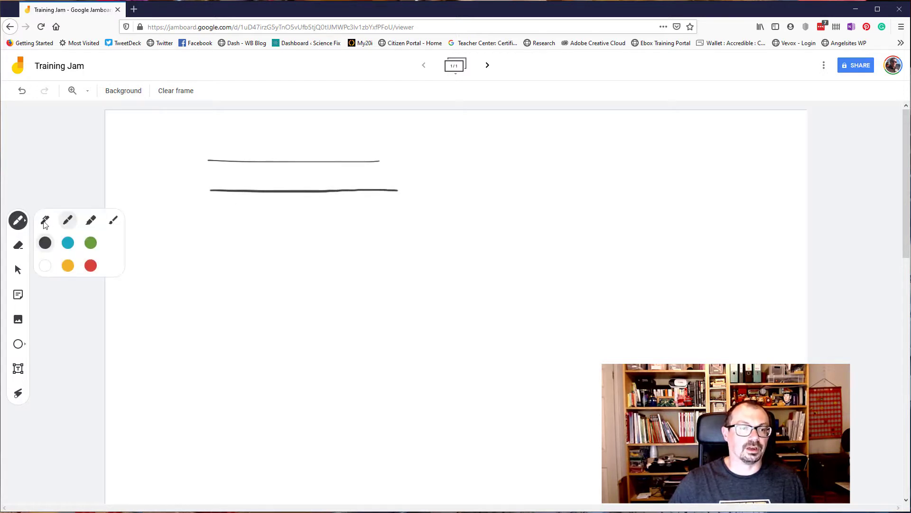
left_click(91, 221)
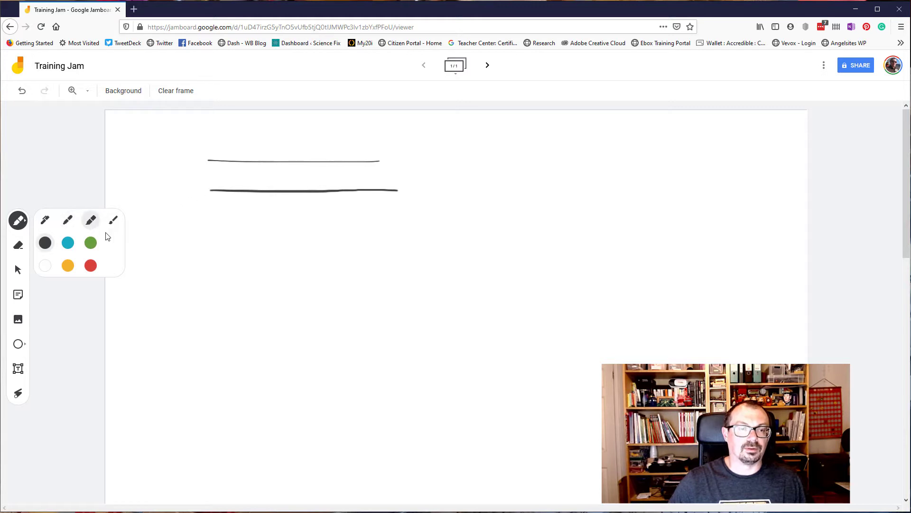
left_click(68, 242)
left_click_drag(209, 190, 395, 192)
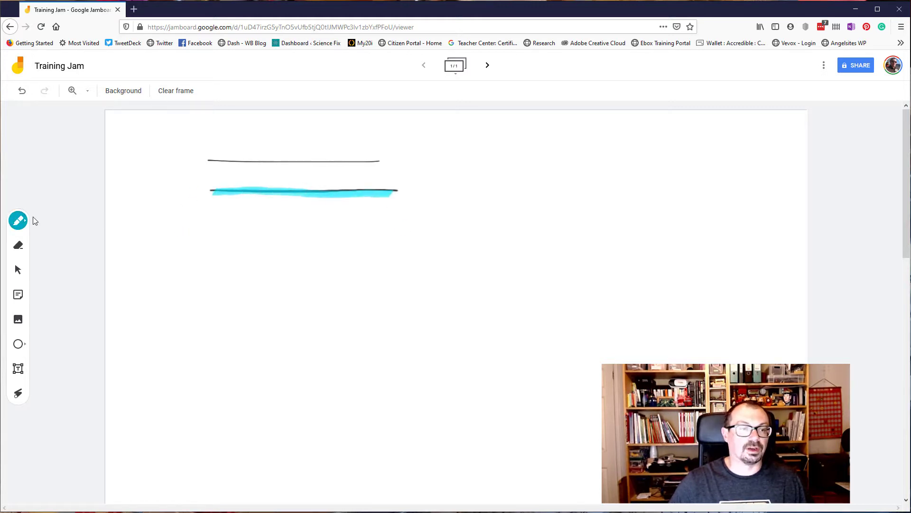
- Paint overlapping blue freehand strokes below the lines with the Brush, and switch back to the Pen
left_click(19, 221)
left_click(113, 220)
left_click_drag(219, 236, 469, 232)
mouse_move(345, 208)
left_mouse_down()
mouse_move(311, 251)
mouse_move(338, 255)
left_mouse_up()
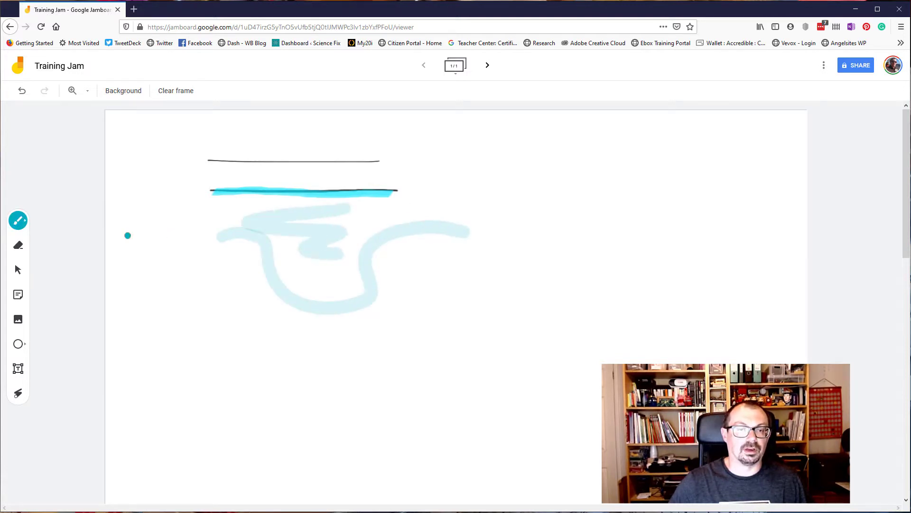
mouse_move(253, 235)
left_mouse_down()
mouse_move(249, 242)
mouse_move(295, 295)
left_mouse_up()
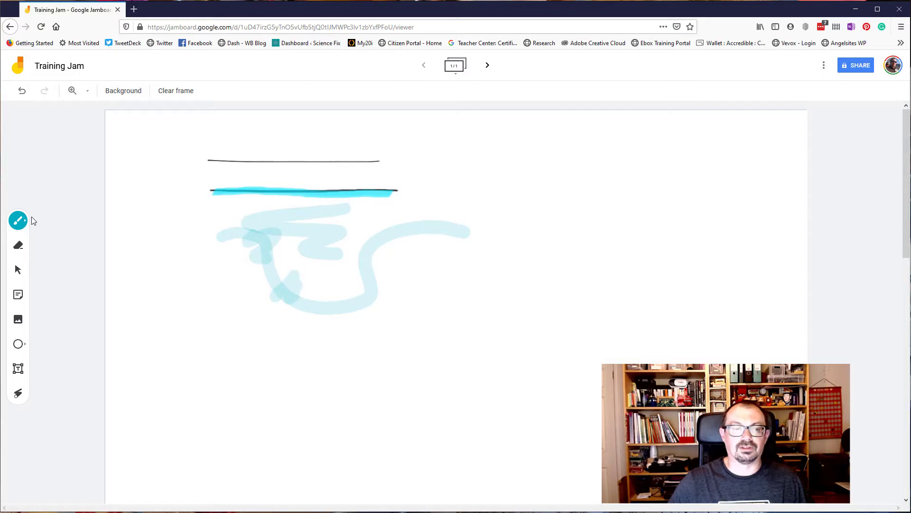
left_click(19, 220)
left_click(45, 221)
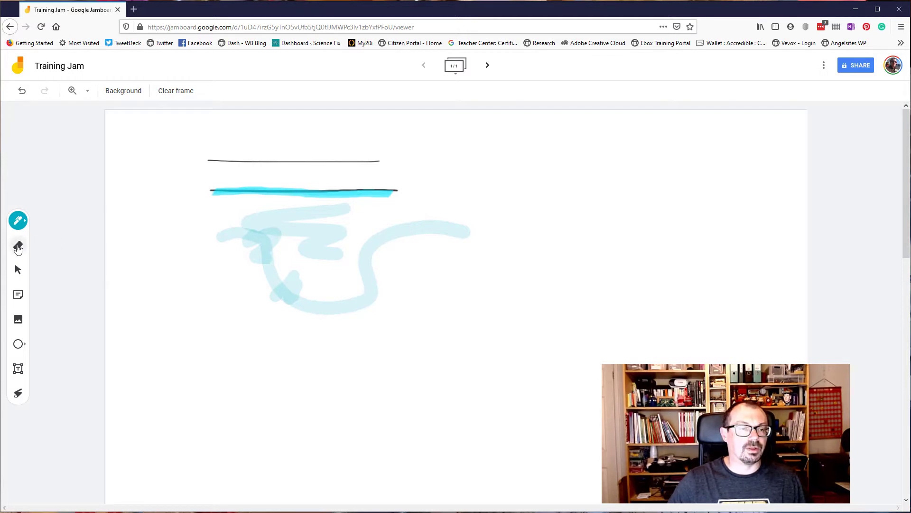
- Erase both lines, the highlight and all brush strokes from the frame, and return to the Select tool
left_click(18, 247)
mouse_move(212, 192)
left_mouse_down()
mouse_move(383, 193)
mouse_move(358, 189)
left_mouse_up()
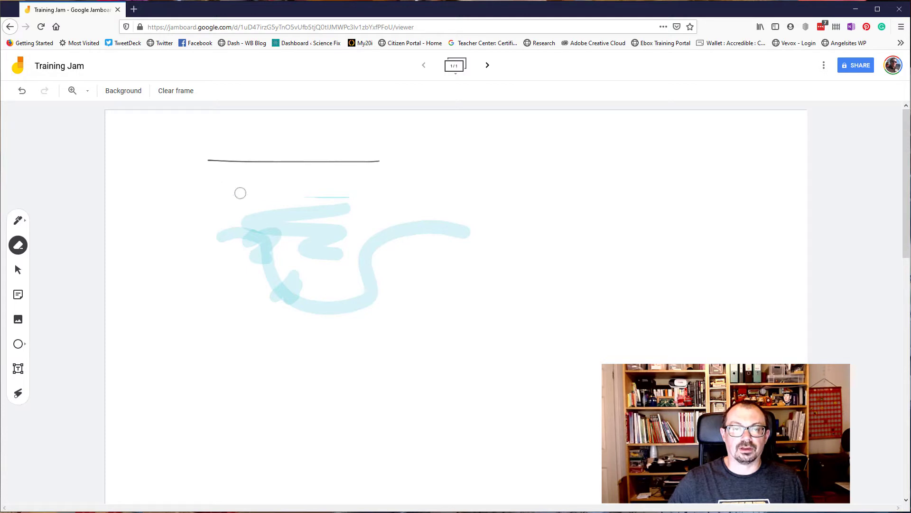
mouse_move(240, 192)
left_mouse_down()
mouse_move(373, 181)
mouse_move(350, 159)
mouse_move(195, 157)
left_mouse_up()
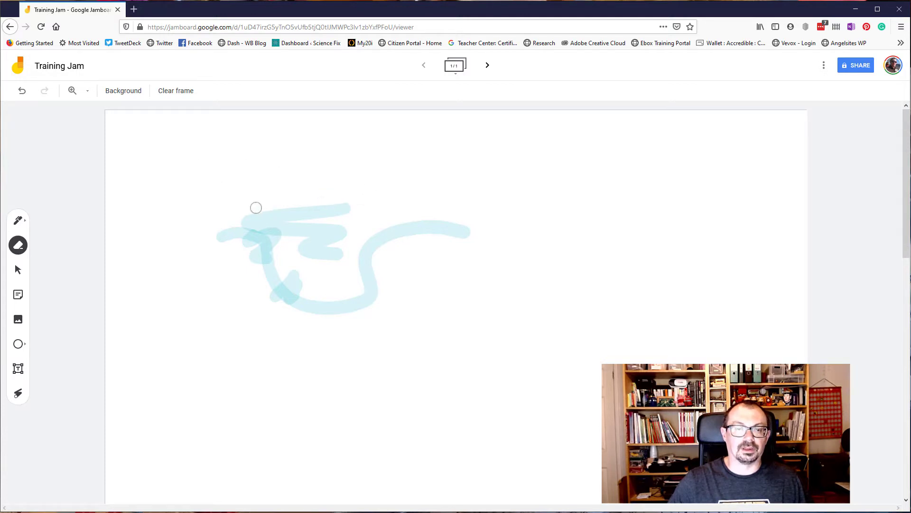
mouse_move(256, 207)
left_mouse_down()
mouse_move(193, 247)
mouse_move(242, 218)
mouse_move(252, 250)
mouse_move(281, 191)
mouse_move(282, 269)
mouse_move(309, 297)
mouse_move(323, 275)
mouse_move(282, 308)
mouse_move(358, 207)
mouse_move(397, 240)
mouse_move(407, 224)
mouse_move(354, 319)
mouse_move(362, 236)
mouse_move(451, 244)
mouse_move(448, 237)
left_mouse_up()
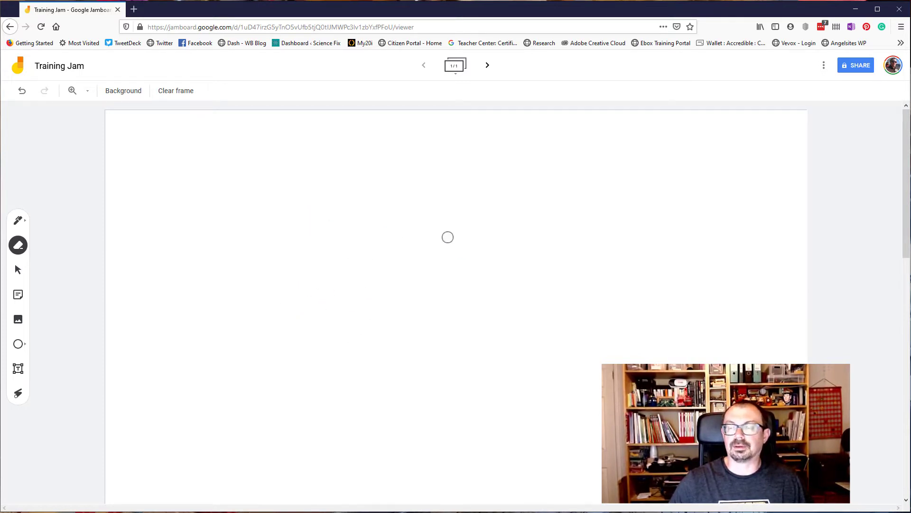
left_click(18, 270)
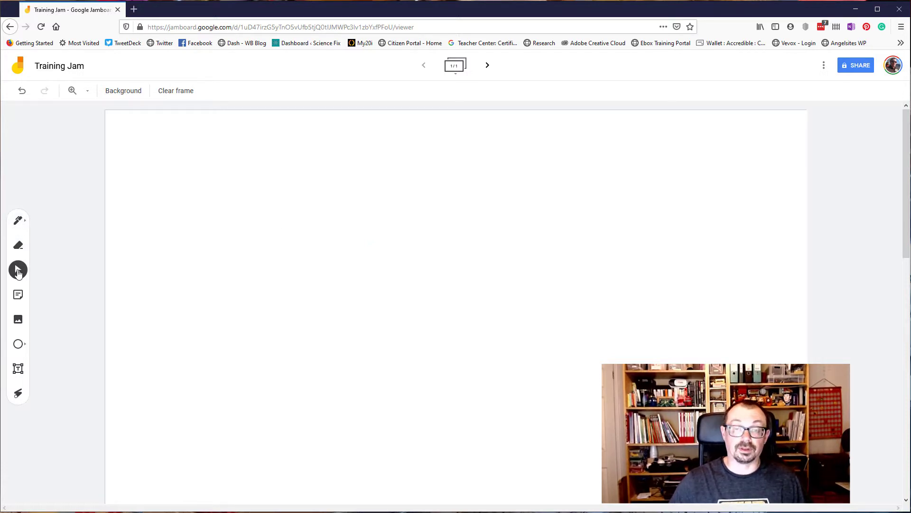
- Add a green sticky note reading "Hello this is a note"
left_click(22, 299)
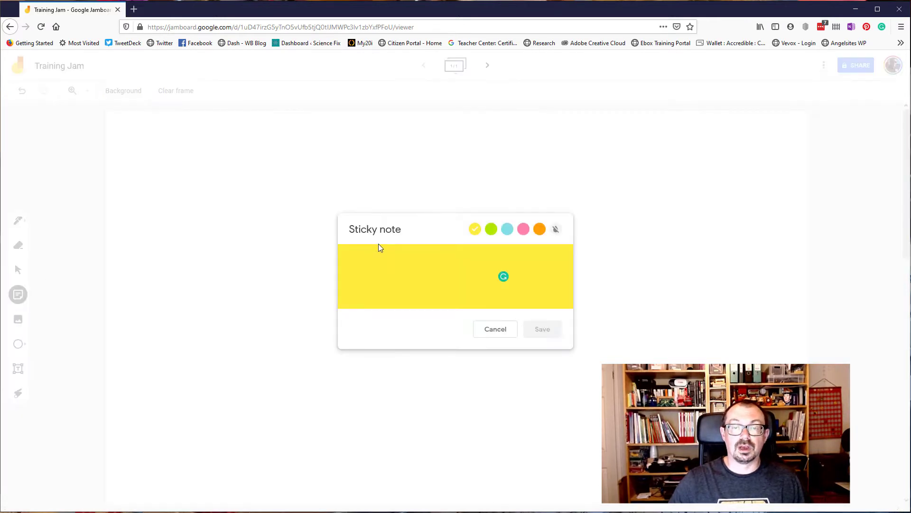
type("He")
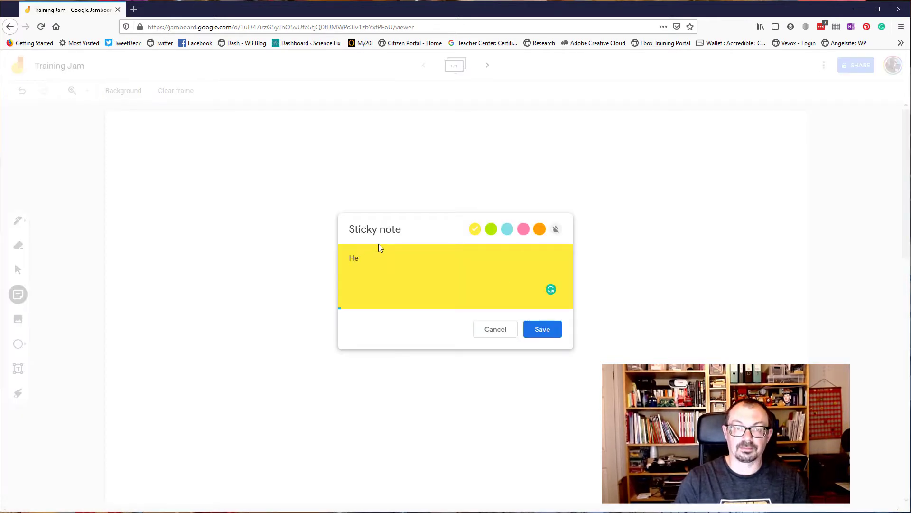
type("klo this is a note")
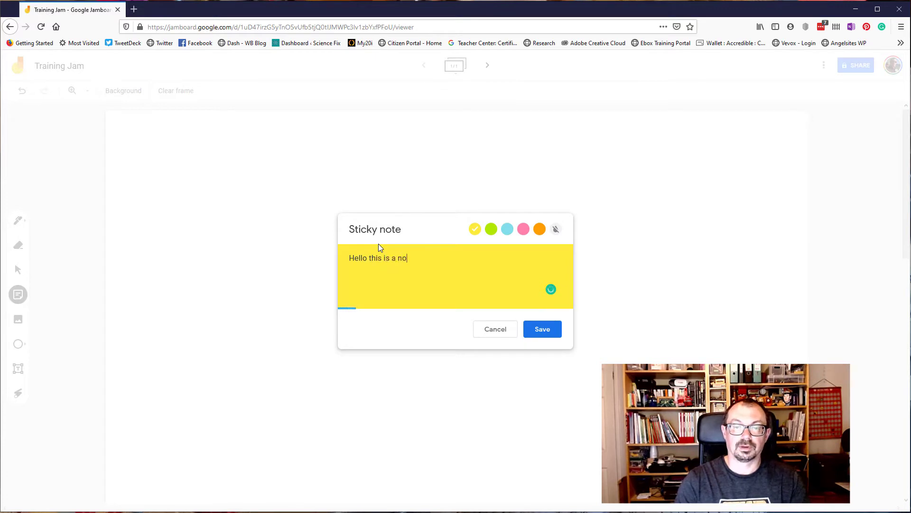
left_click(495, 231)
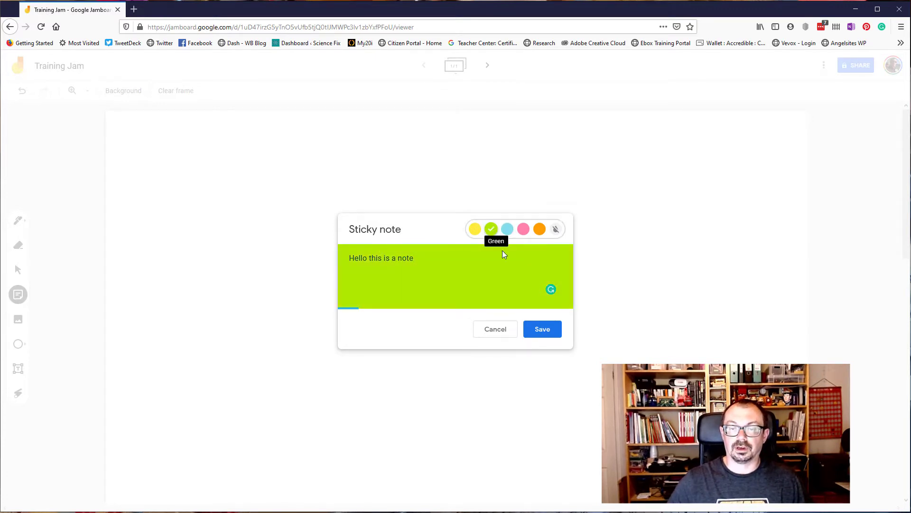
left_click(543, 329)
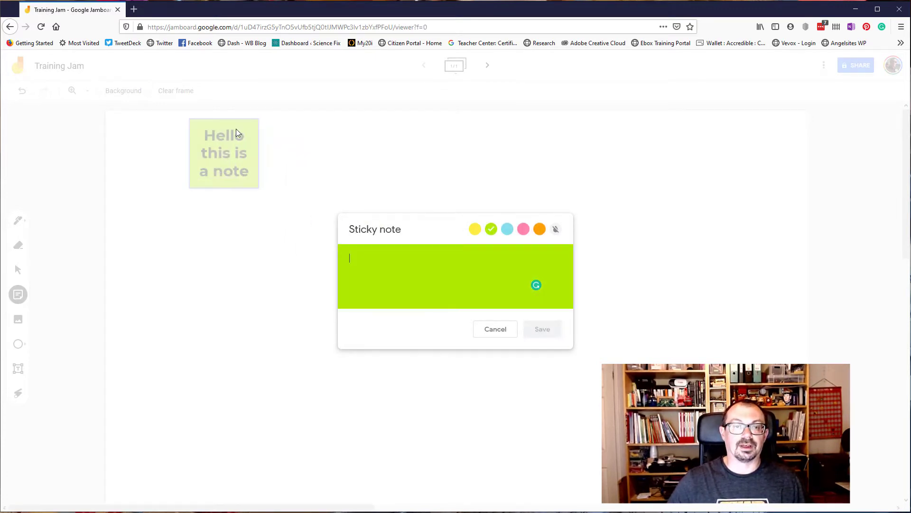
- Add a blue sticky note reading "So is this"
type("So is this")
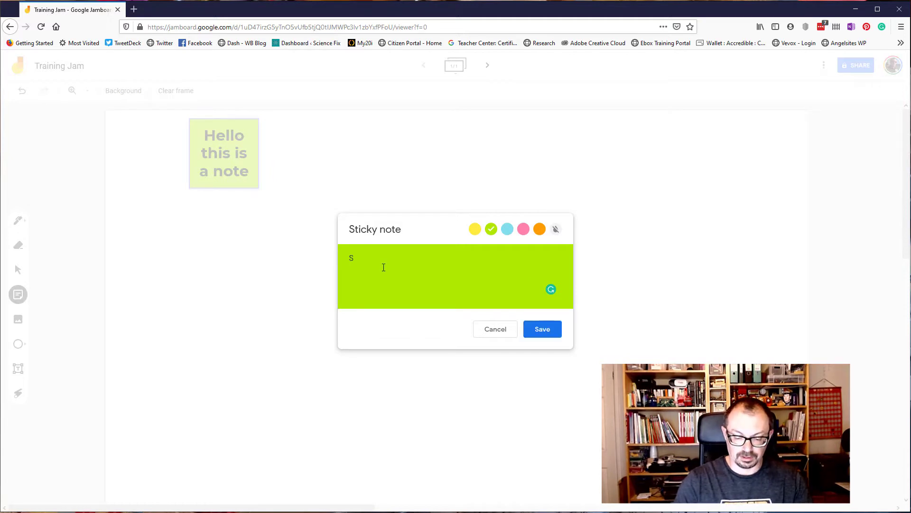
left_click(508, 229)
left_click(541, 329)
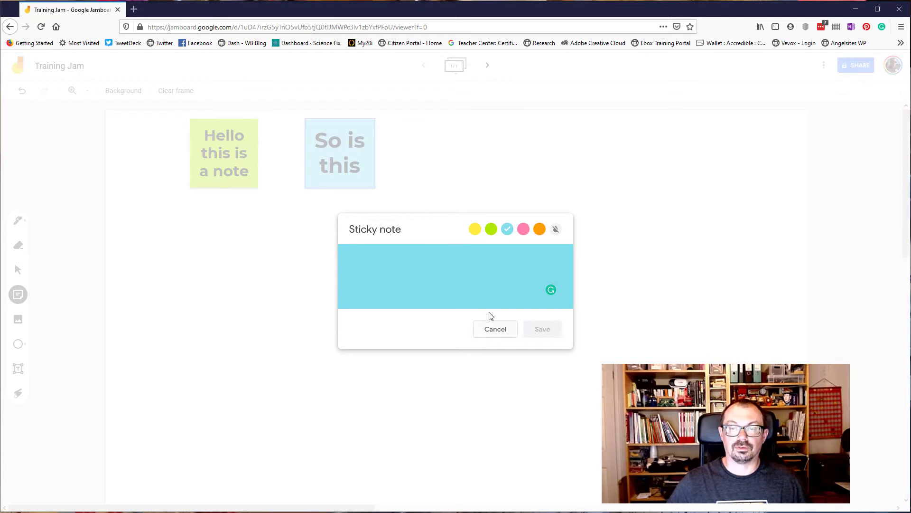
- Add a yellow sticky note reading "And this too", and finish adding notes
type("And ")
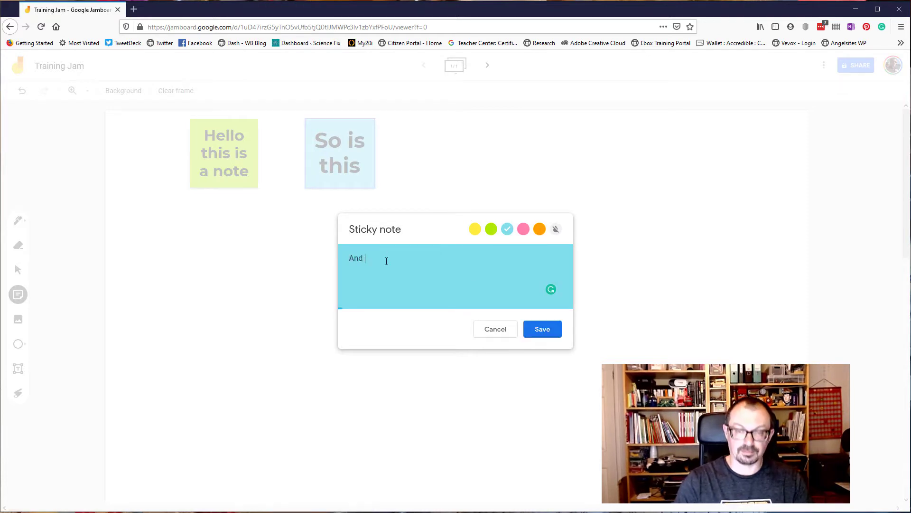
type("this too")
left_click(474, 228)
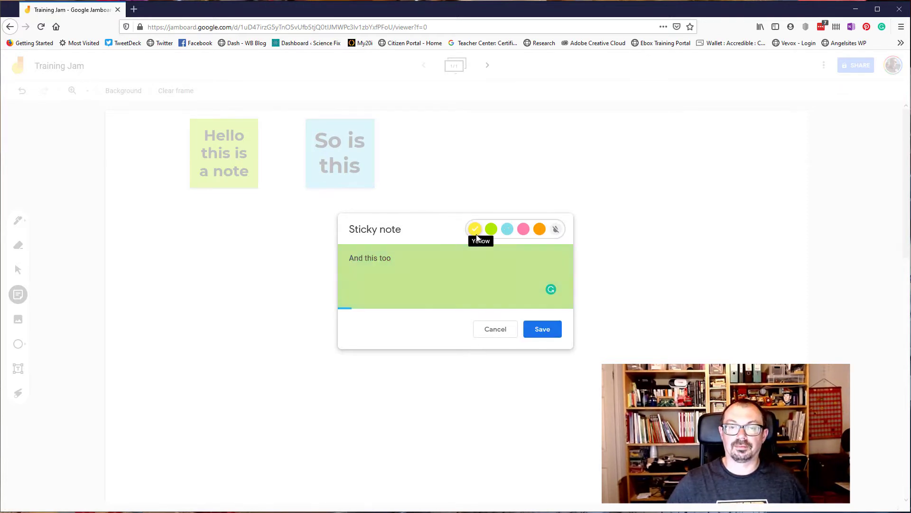
left_click(539, 330)
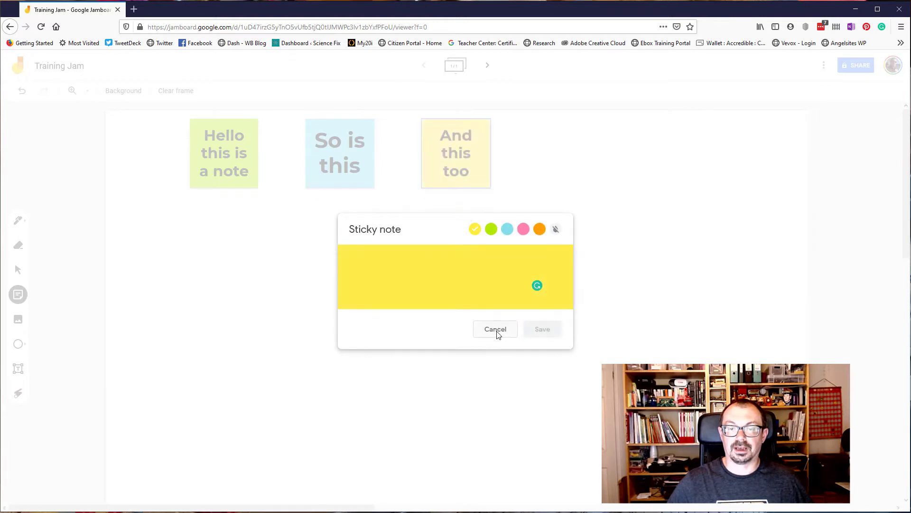
left_click(497, 331)
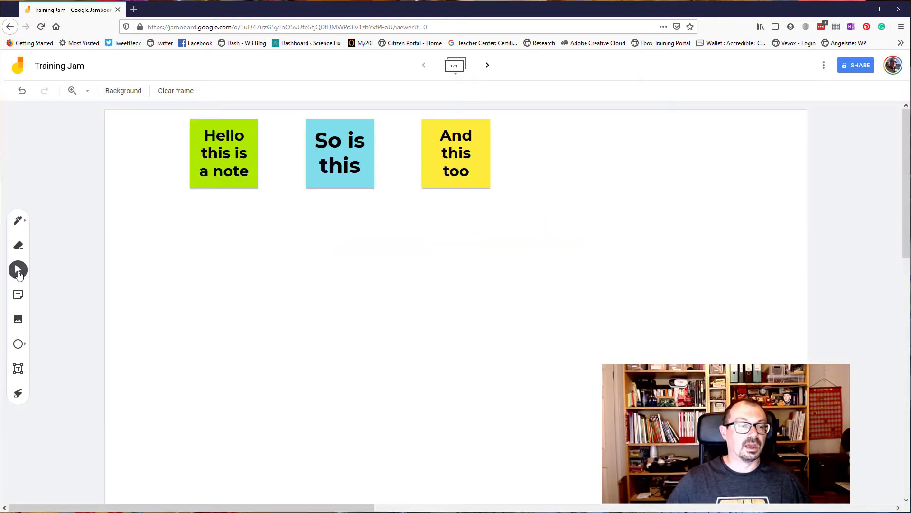
- Arrange the notes in a triangle, with the yellow note above the green and blue ones
left_click_drag(240, 150, 371, 275)
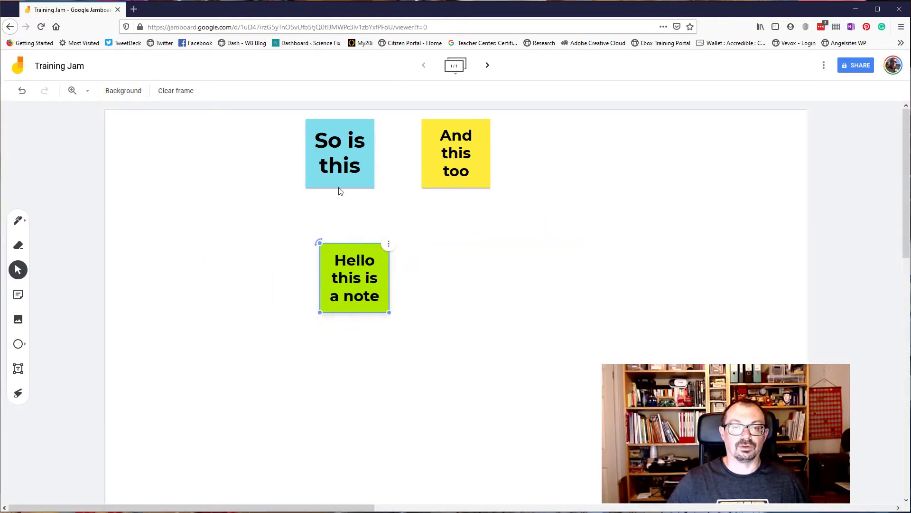
left_click_drag(340, 185, 485, 297)
left_click(470, 160)
left_click_drag(470, 161, 395, 184)
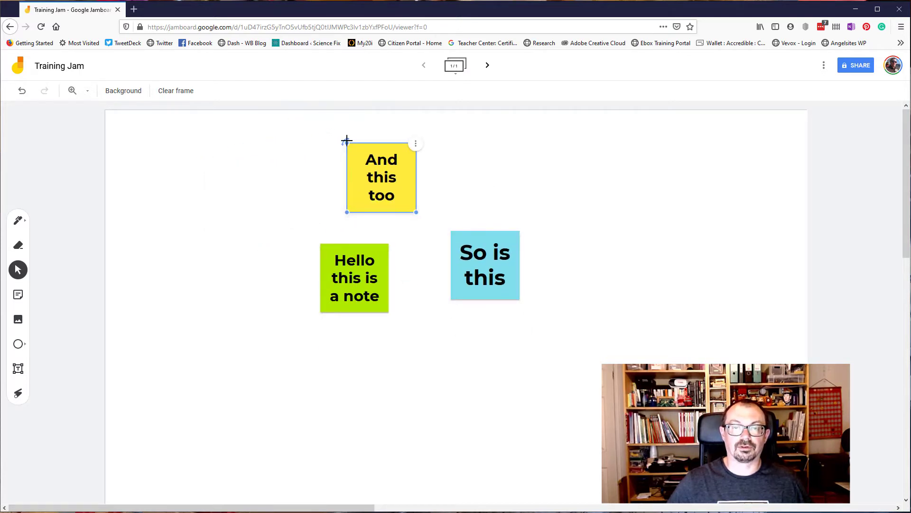
mouse_move(346, 142)
left_mouse_down()
mouse_move(313, 179)
mouse_move(370, 143)
mouse_move(340, 137)
left_mouse_up()
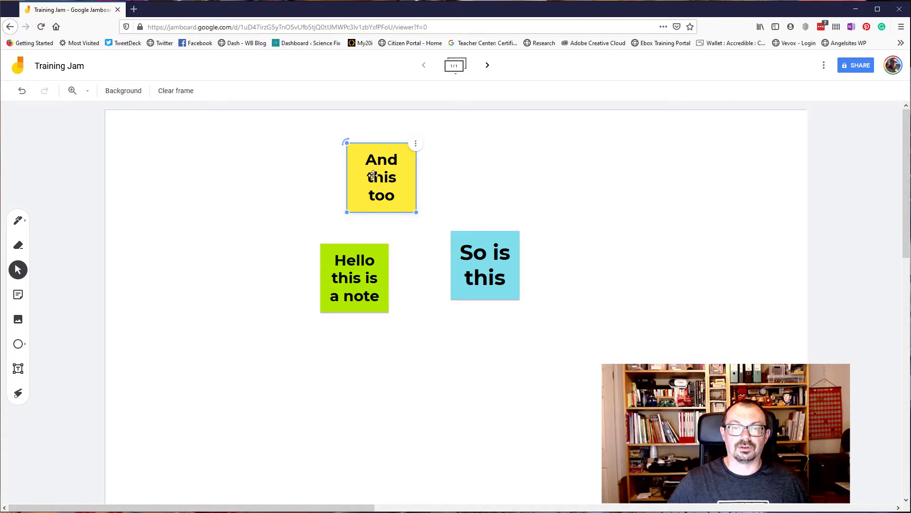
- Line up the notes in a row near the frame's upper left, ordered green, blue, yellow
left_click_drag(372, 177, 182, 179)
left_click_drag(343, 290, 254, 244)
left_click_drag(199, 180, 392, 187)
left_click_drag(254, 244, 166, 199)
left_click_drag(382, 186, 370, 185)
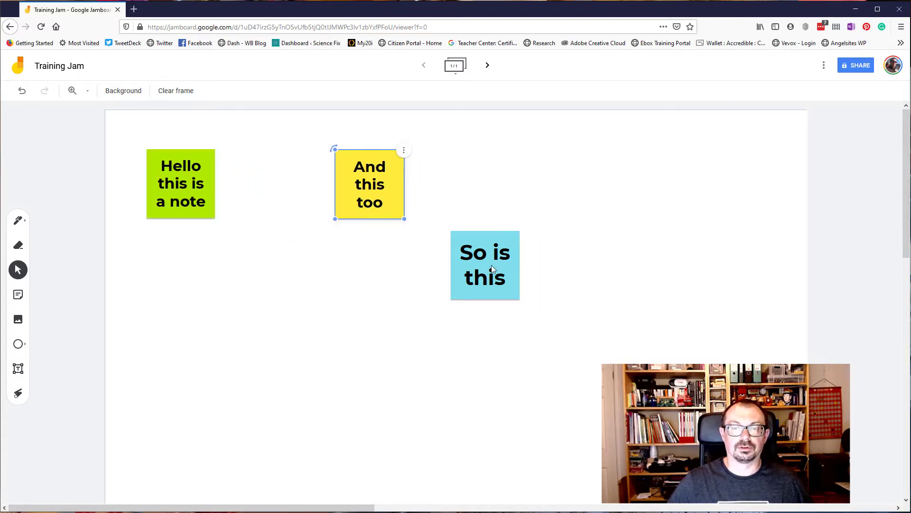
left_click_drag(491, 265, 268, 180)
- Examine the actions and ordering options available for the yellow note, and close them without choosing one
left_click(375, 174)
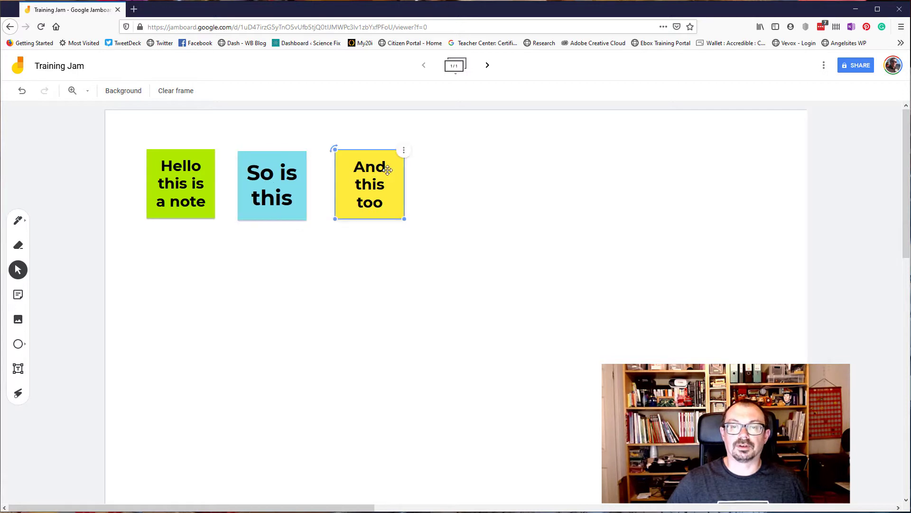
left_click(404, 153)
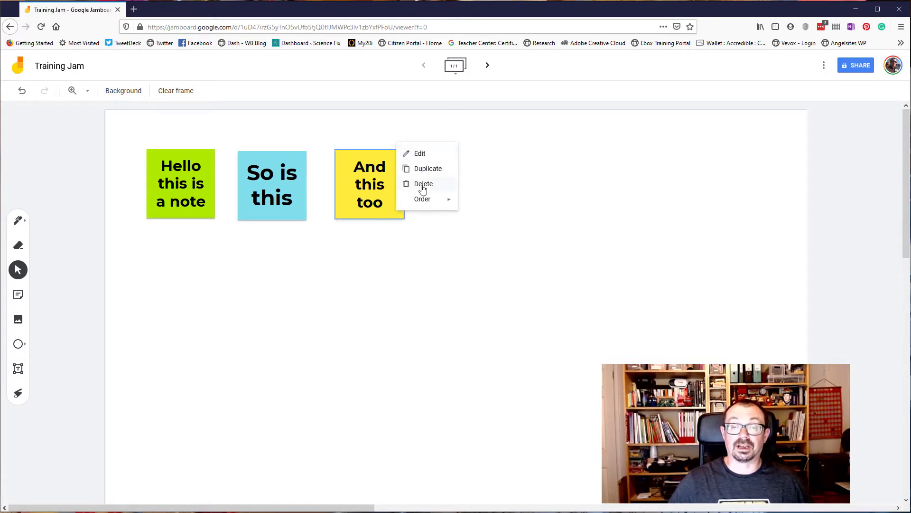
mouse_move(429, 204)
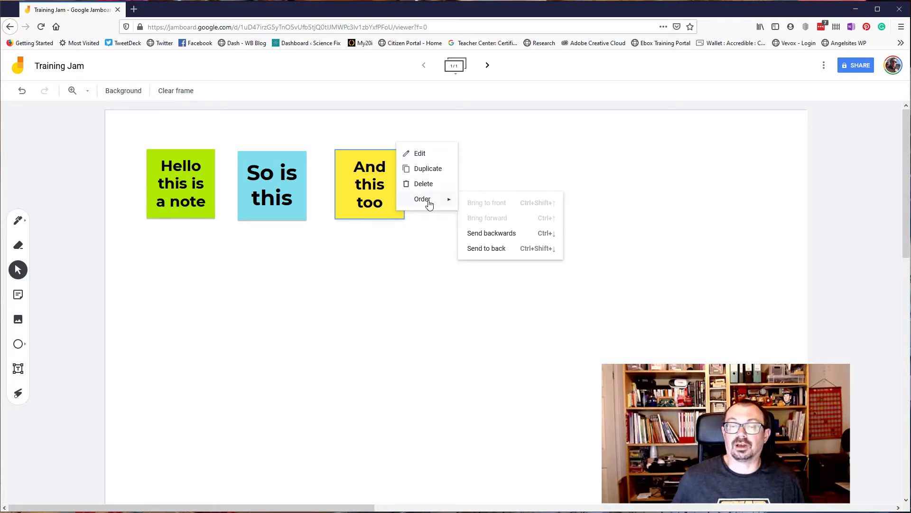
left_click(412, 239)
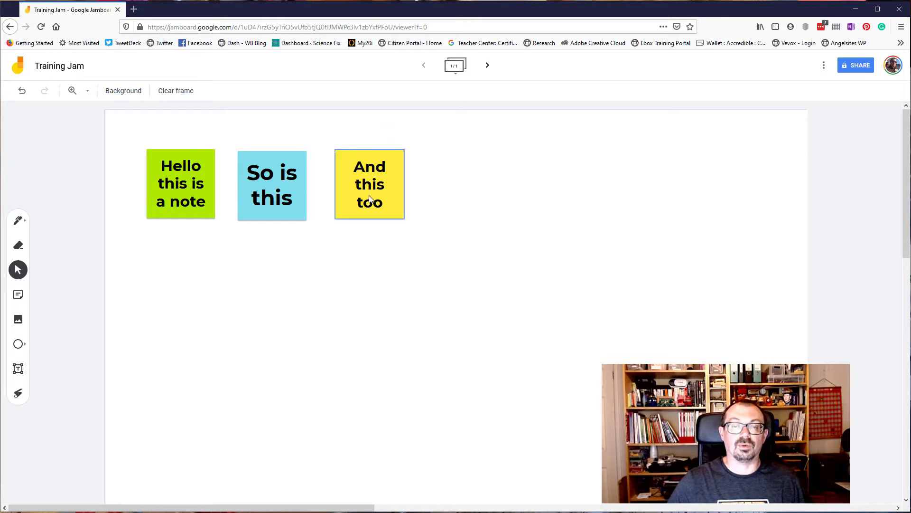
- Shuffle the three notes over one another, and set them closer together in a tight row, ordered green, blue, yellow
left_click_drag(371, 201, 309, 229)
left_click(196, 201)
left_click_drag(196, 201, 164, 190)
left_click(324, 218)
left_click_drag(249, 178, 175, 195)
left_click_drag(289, 213, 333, 186)
left_click(202, 211)
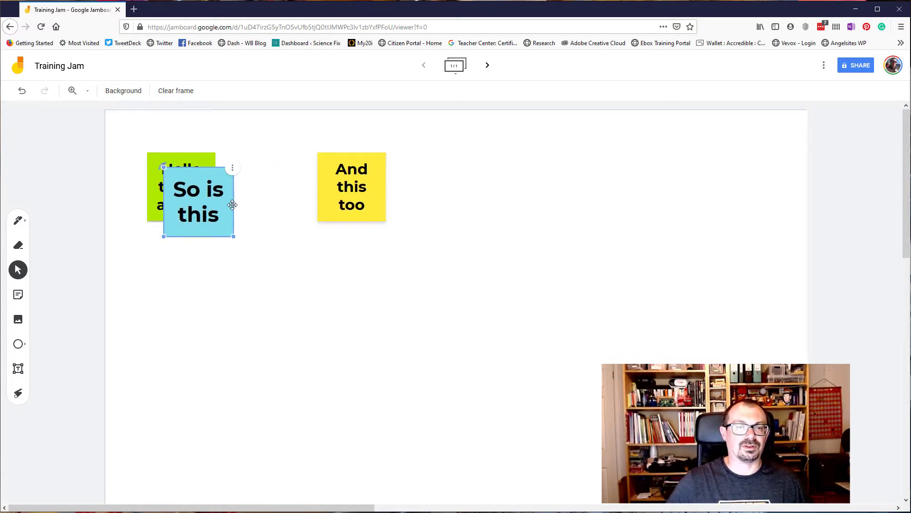
left_click_drag(202, 211, 259, 197)
left_click_drag(354, 195, 335, 197)
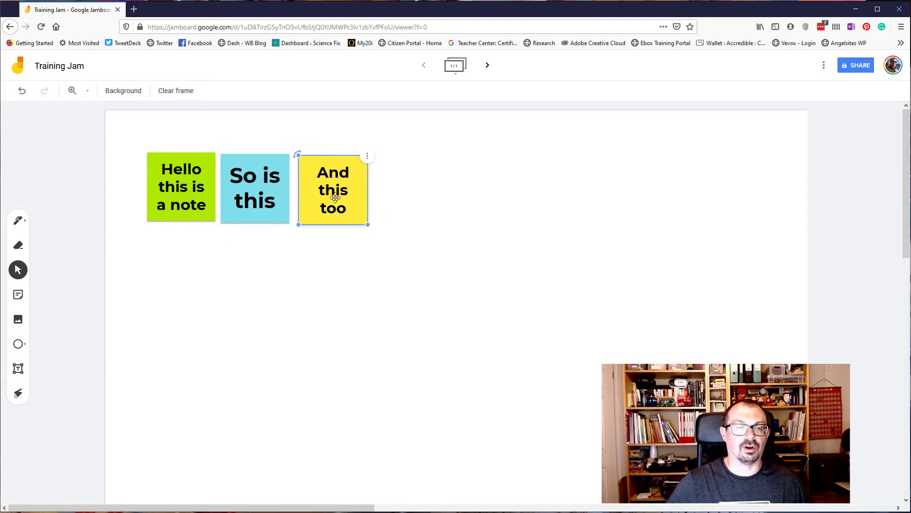
- Start adding an image from Google Image Search and search for "elephant"
left_click(19, 321)
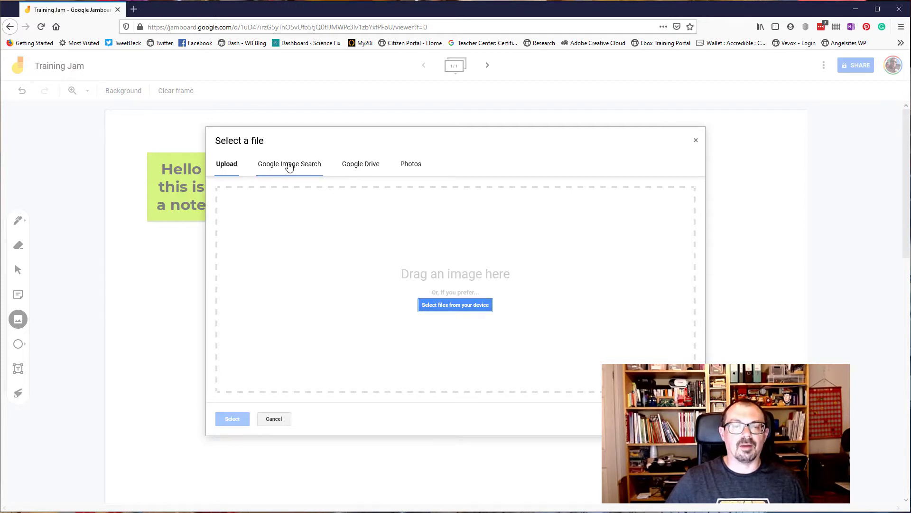
left_click(289, 166)
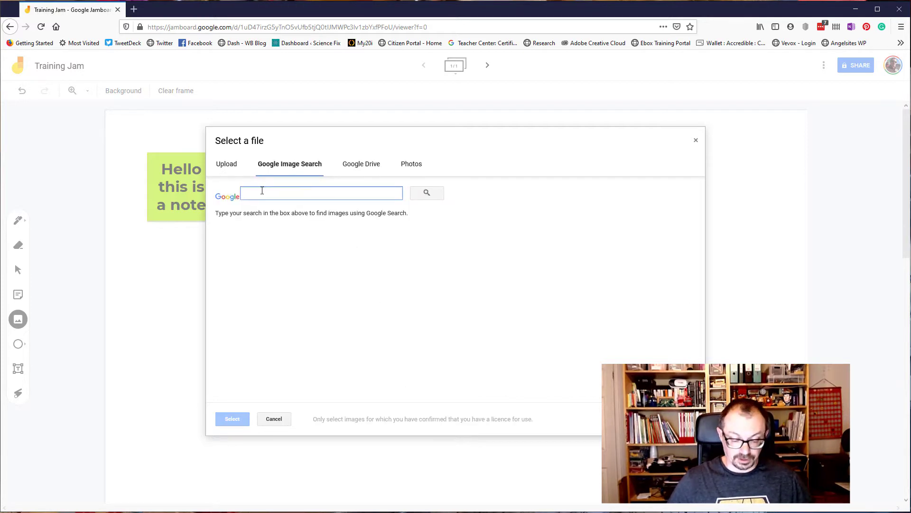
type("elephant")
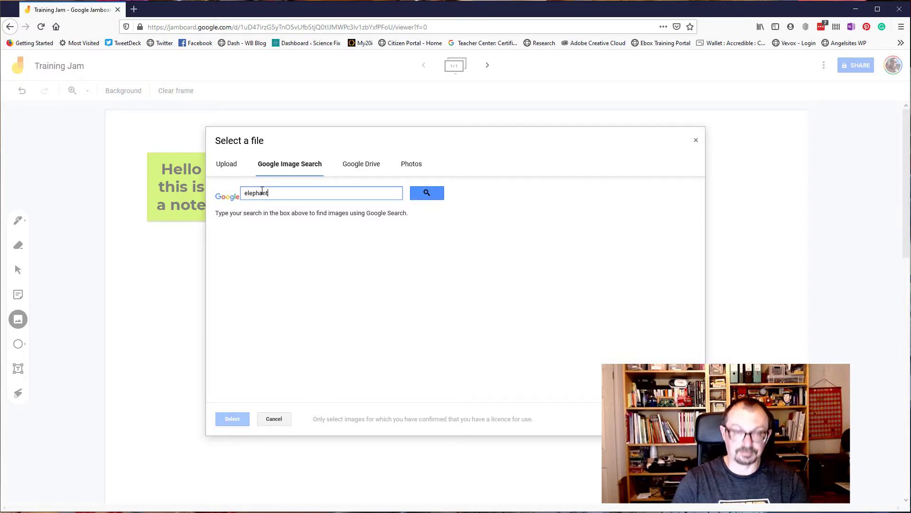
left_click(425, 195)
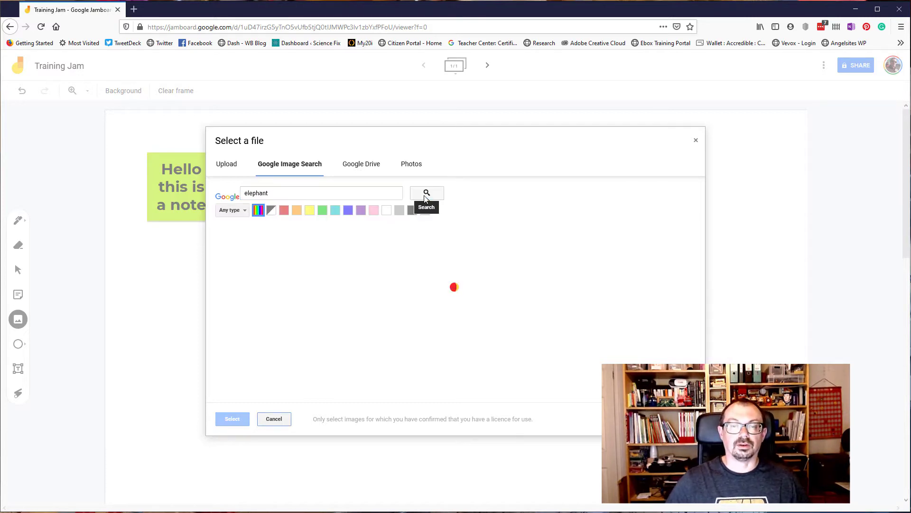
- Check the image type filter, limit the results to pink, and insert the standing cartoon elephant with its trunk curled up
left_click(246, 210)
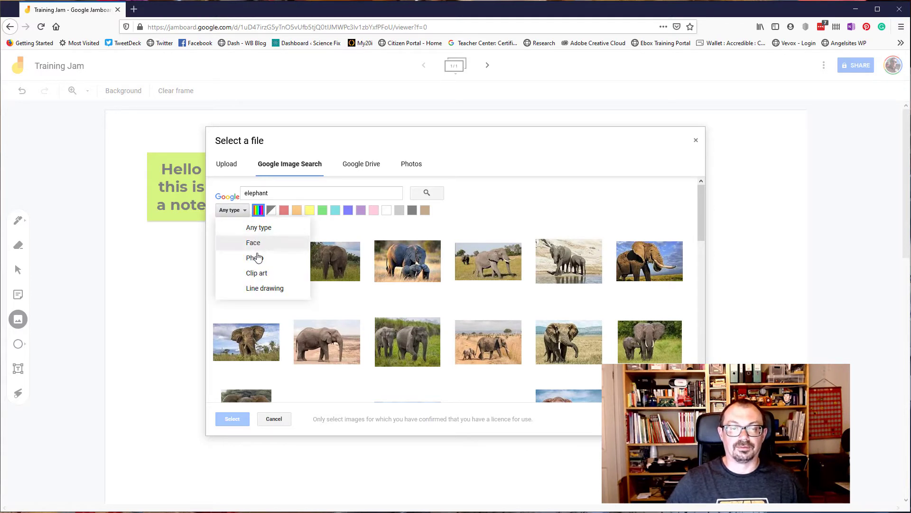
left_click(464, 211)
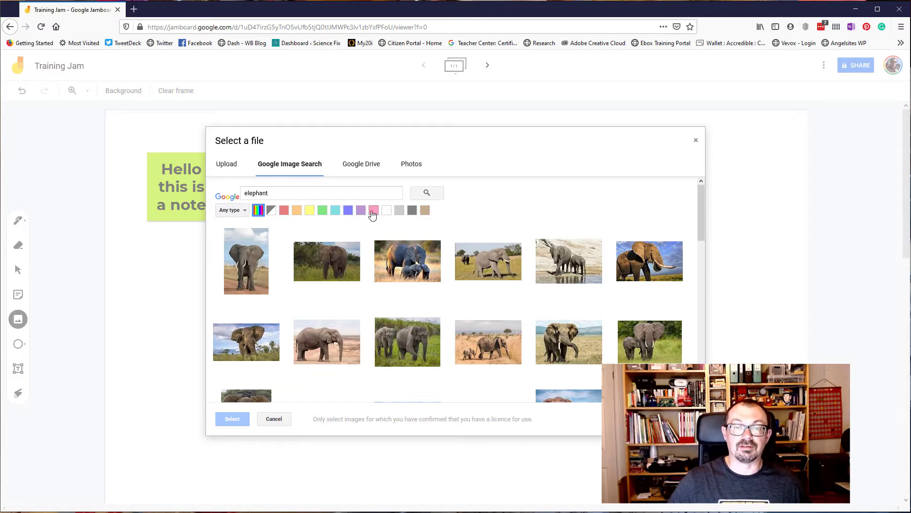
left_click(374, 211)
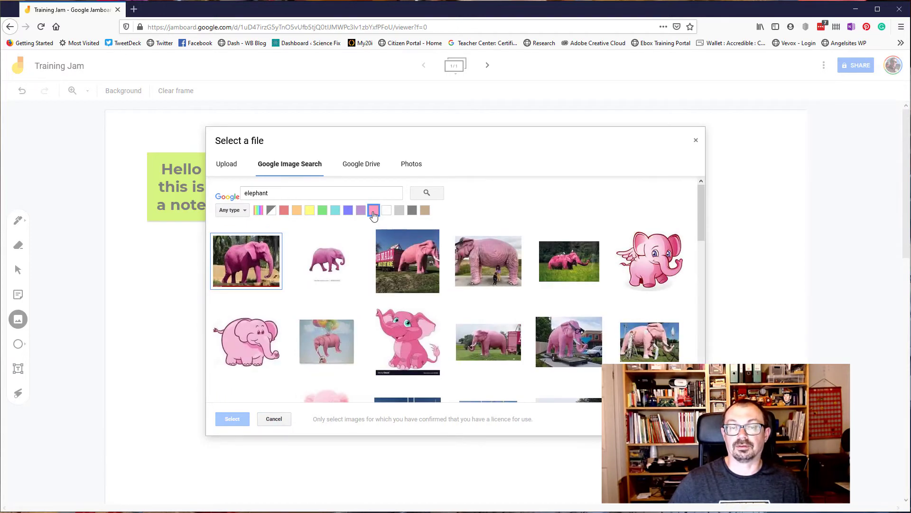
left_click(256, 338)
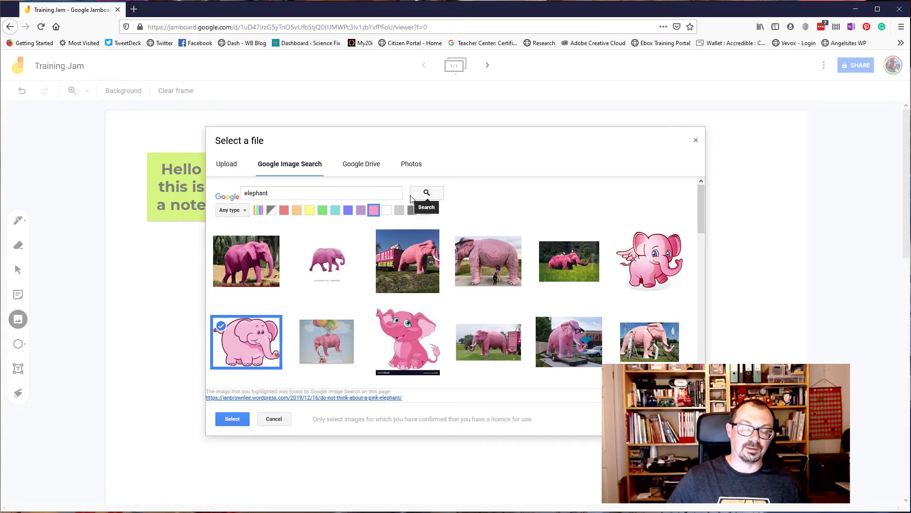
left_click(232, 419)
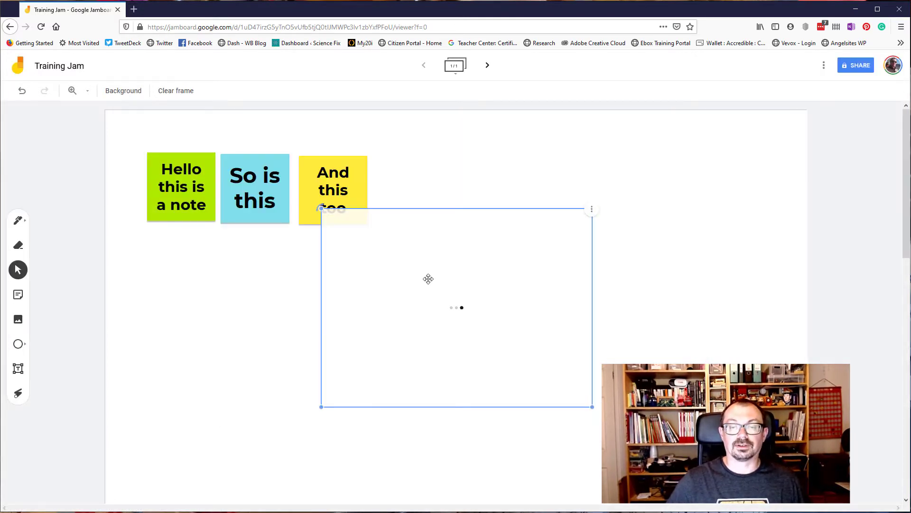
left_click(214, 306)
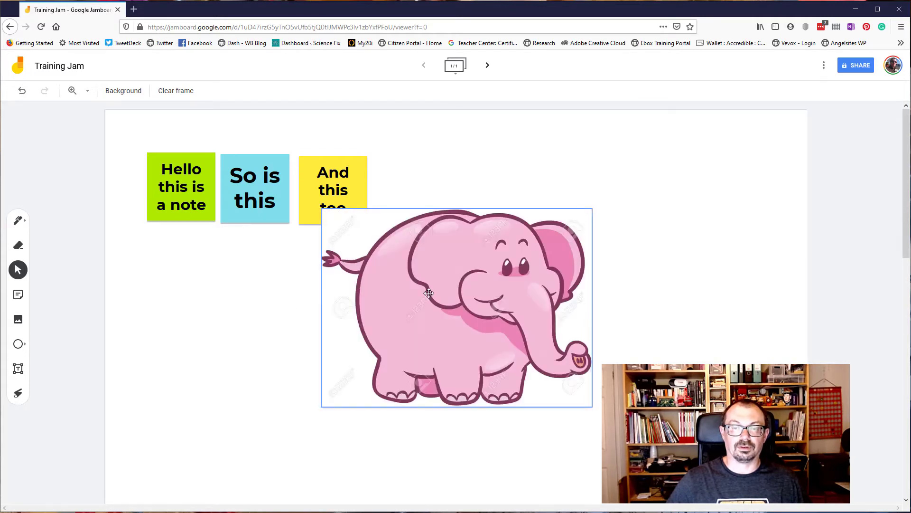
- Shrink the elephant picture to about half its size and place it below the green and blue notes
left_click_drag(460, 285, 566, 212)
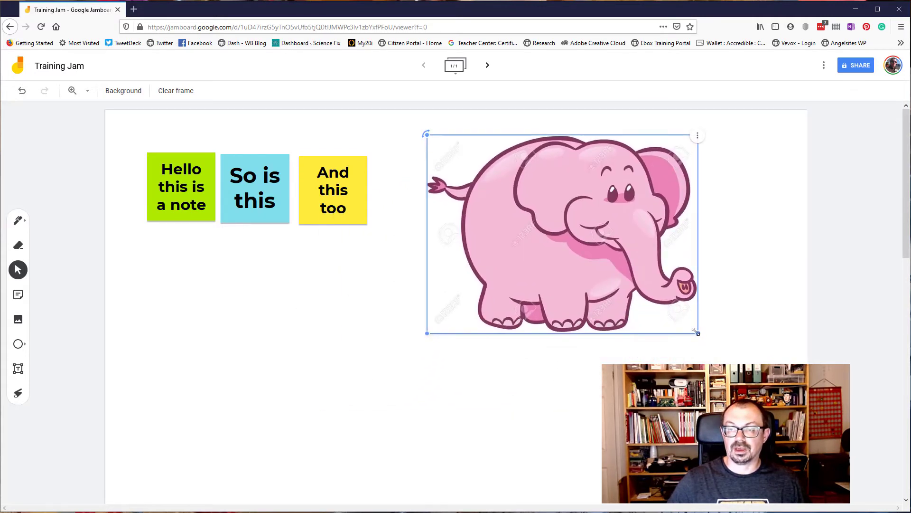
left_click_drag(696, 331, 564, 234)
left_click_drag(509, 185, 237, 292)
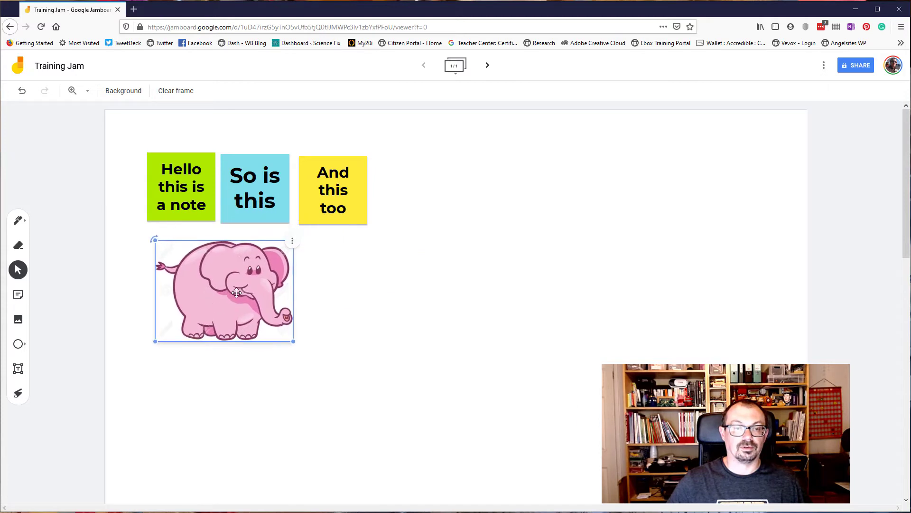
left_click(366, 287)
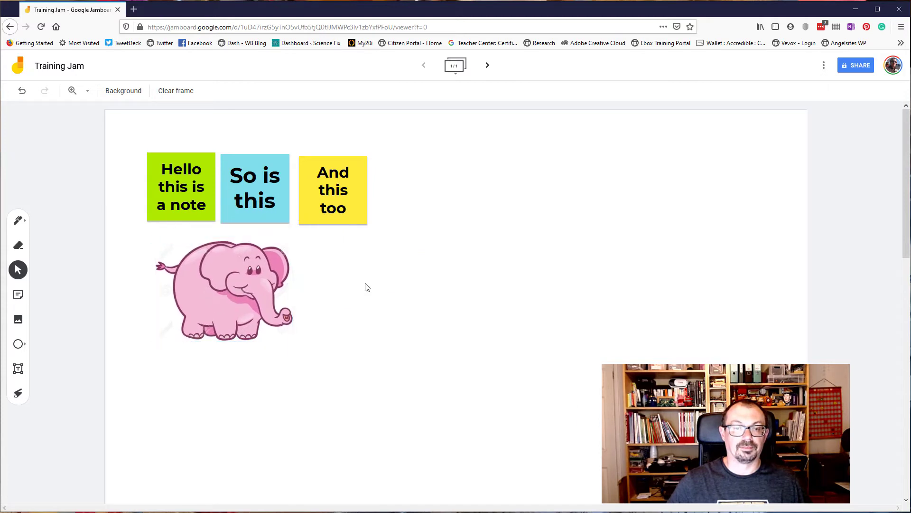
- Look through the Google Drive, Photos and Upload image sources, and close the image picker without choosing a file
left_click(20, 324)
left_click(361, 163)
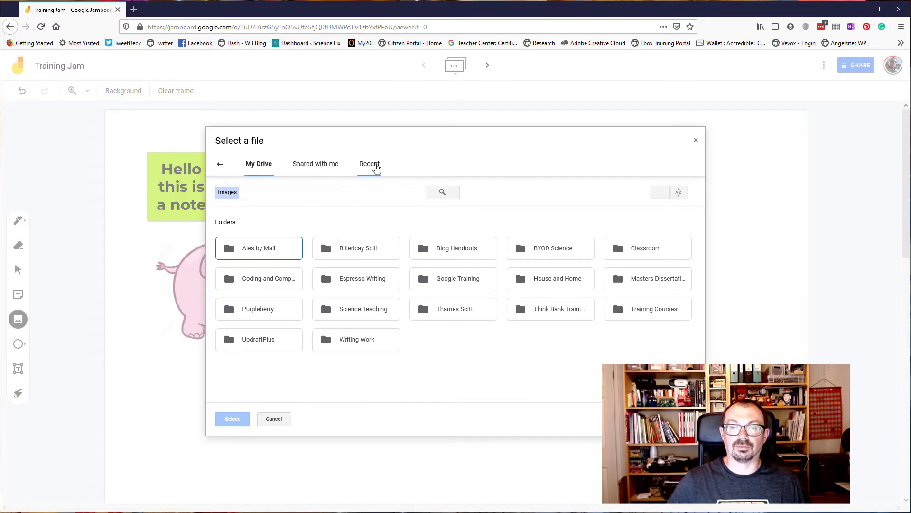
left_click(220, 164)
left_click(410, 166)
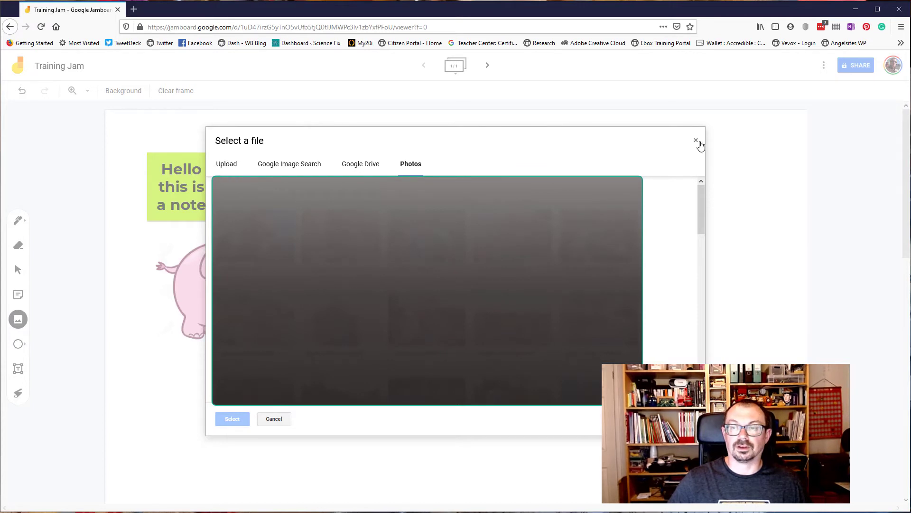
left_click(233, 170)
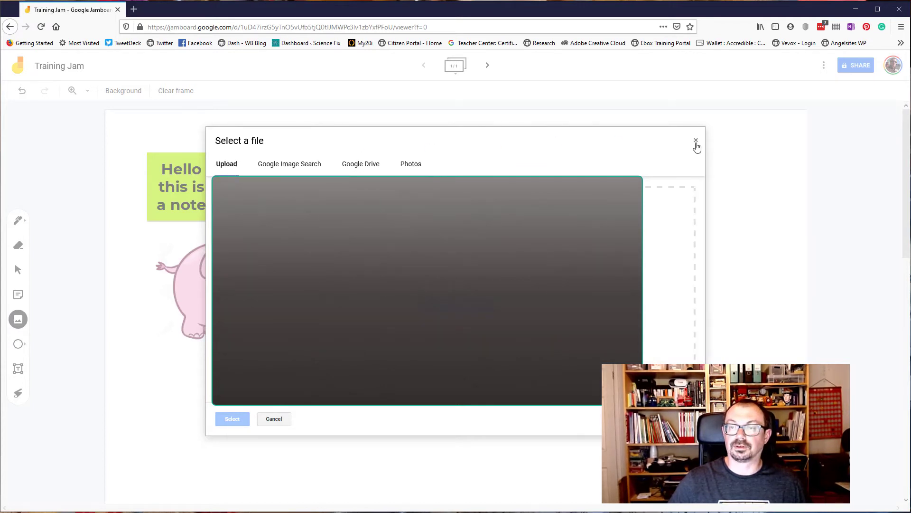
left_click(695, 141)
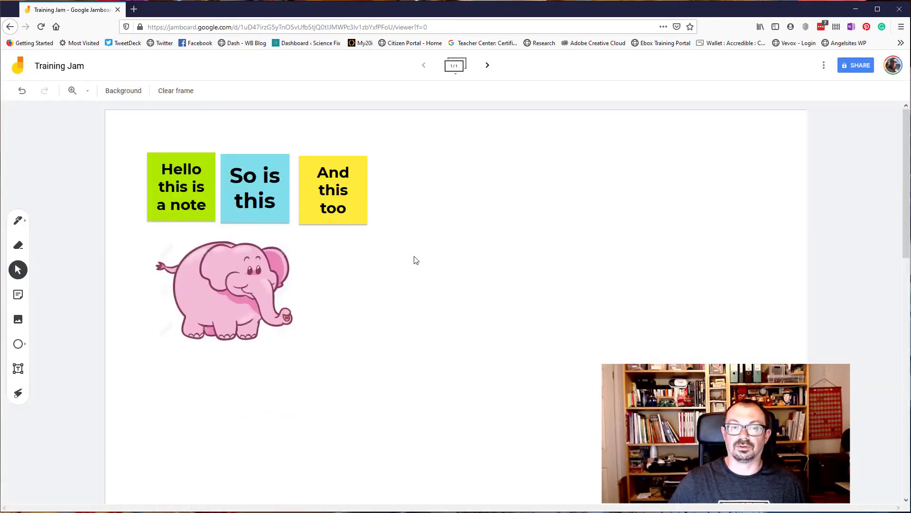
- Draw two ovals beside the notes and elephant, the second overlapping the lower left of the first
left_click(18, 347)
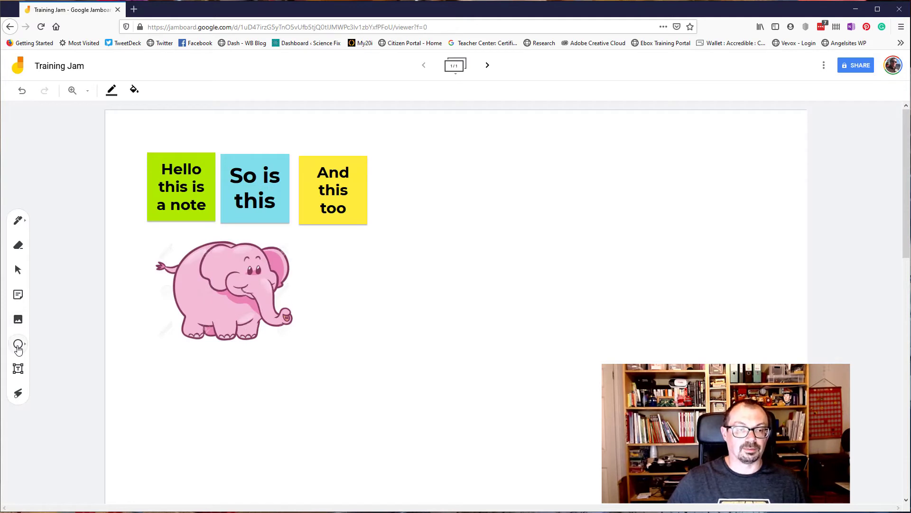
left_click(18, 346)
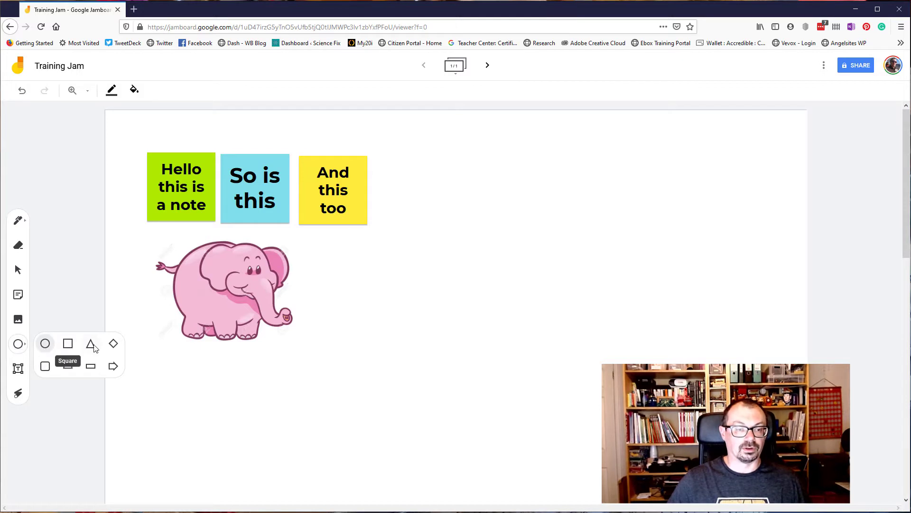
left_click(43, 346)
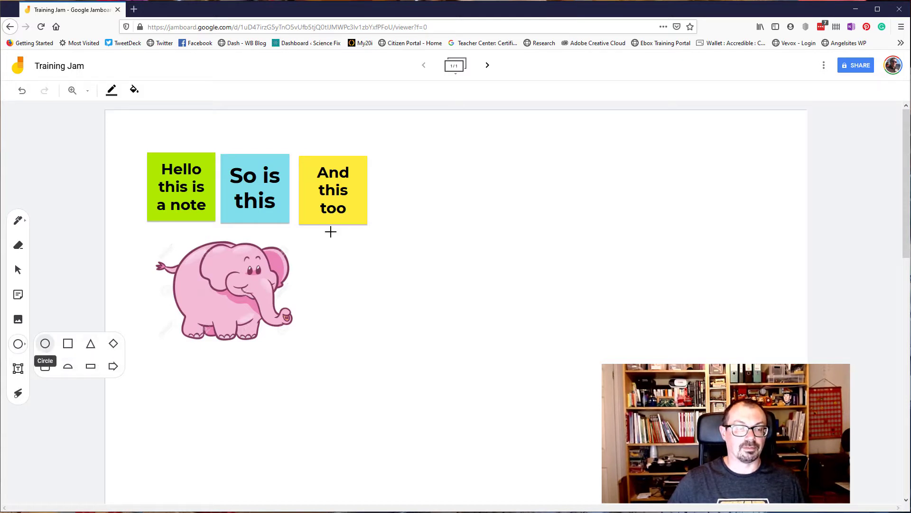
left_click_drag(444, 157, 570, 265)
left_click(469, 331)
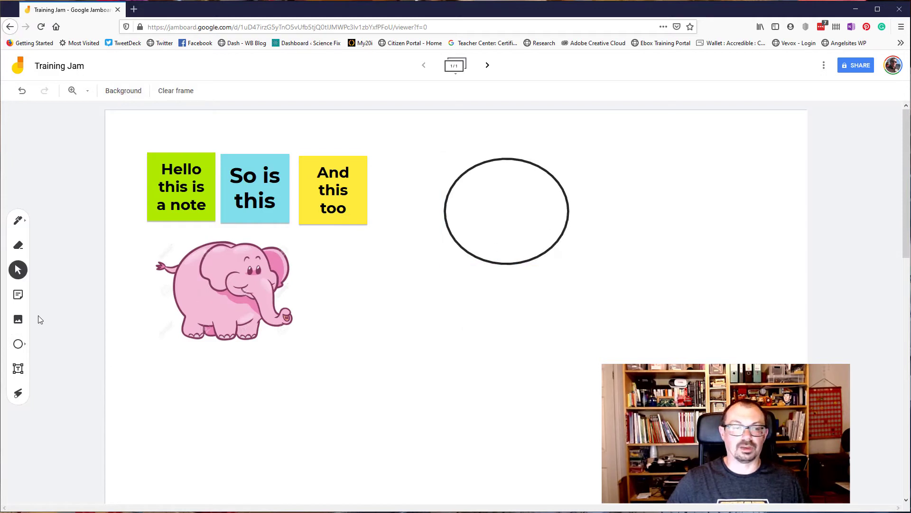
left_click(24, 341)
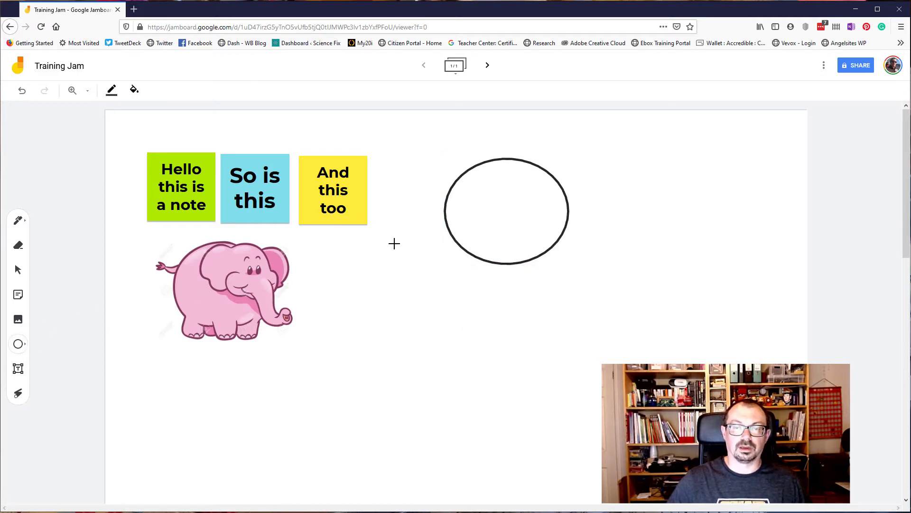
left_click_drag(394, 243, 515, 326)
- Draw a square that overlaps the lower edge of the upper oval and the right side of the lower oval
left_click(24, 343)
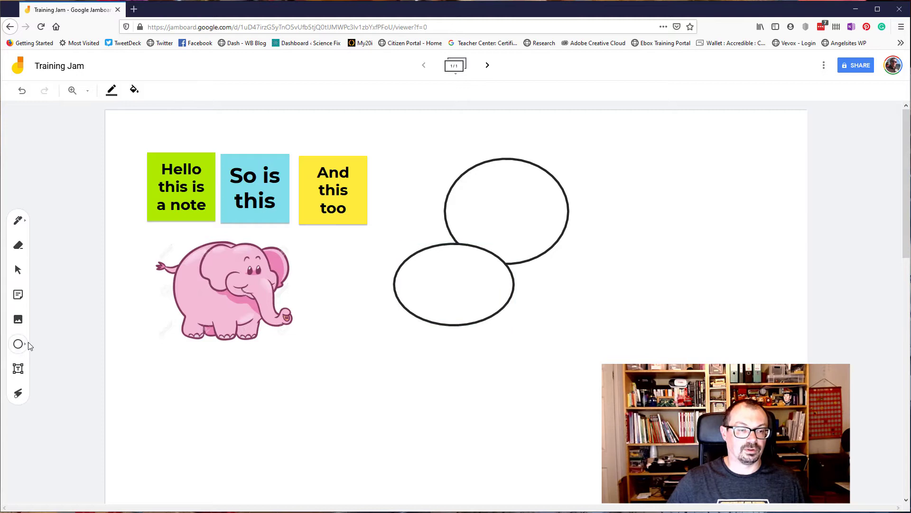
left_click(27, 342)
left_click(68, 346)
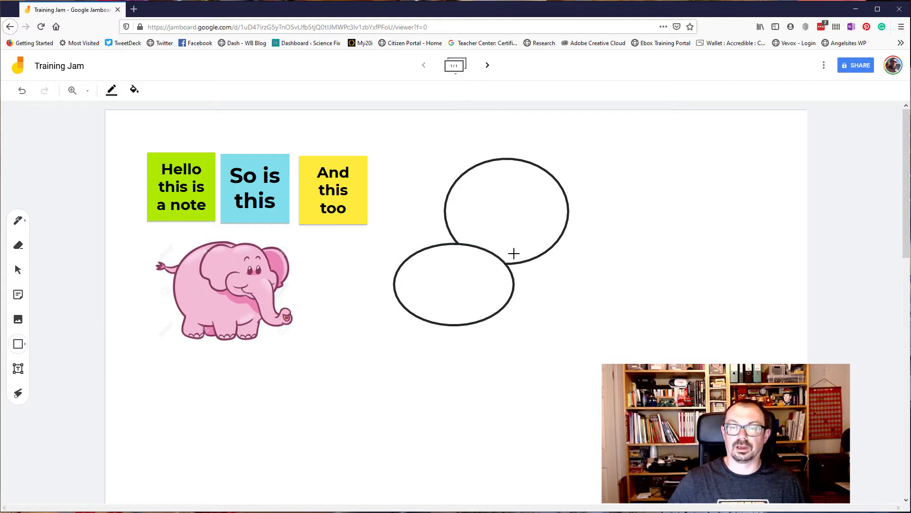
left_click_drag(500, 240, 600, 330)
left_click(441, 138)
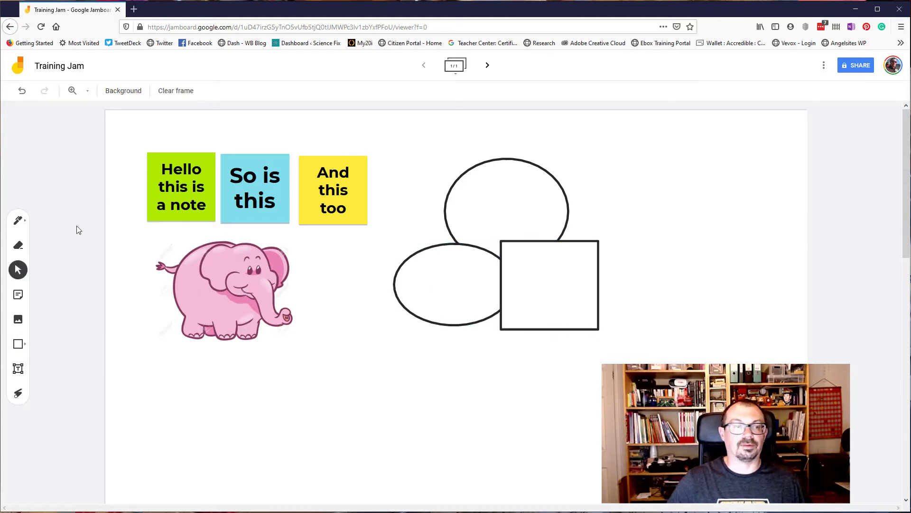
- Set the shape fill to orange and place a smaller square over the upper left of the existing square
left_click(17, 345)
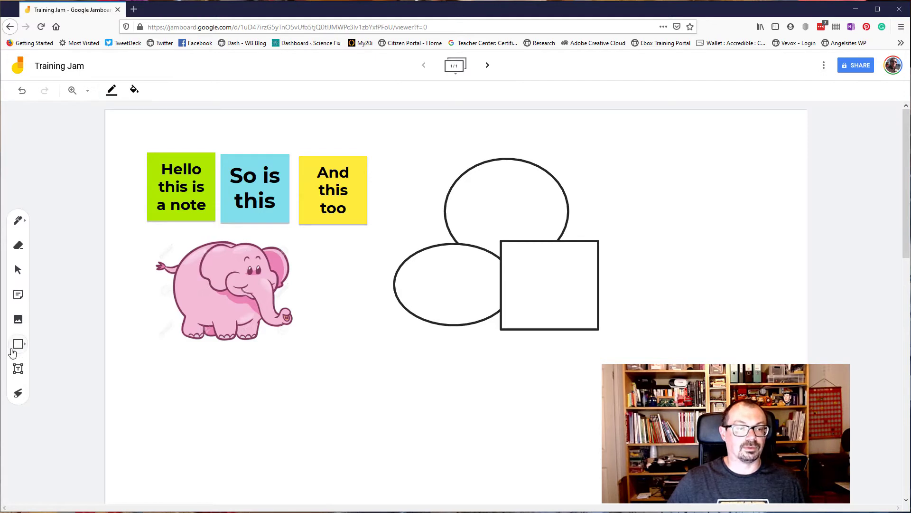
left_click(135, 93)
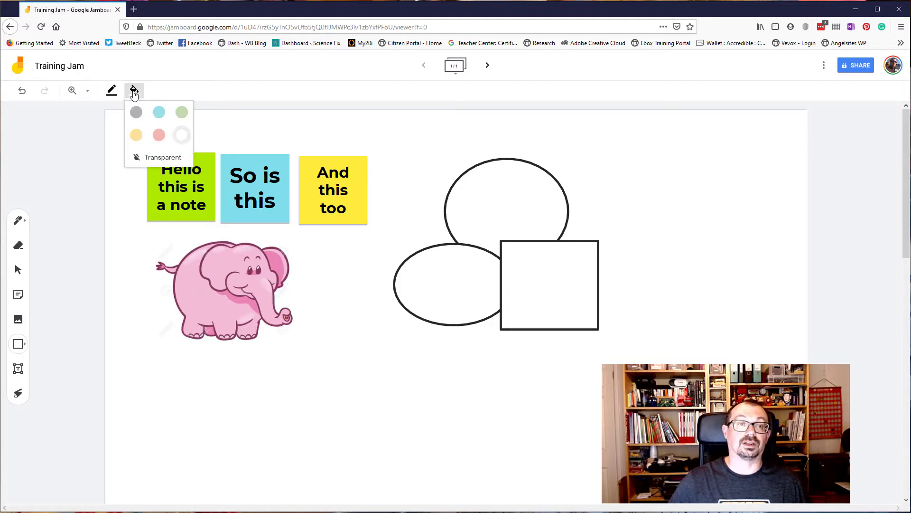
left_click(137, 135)
left_click(540, 259)
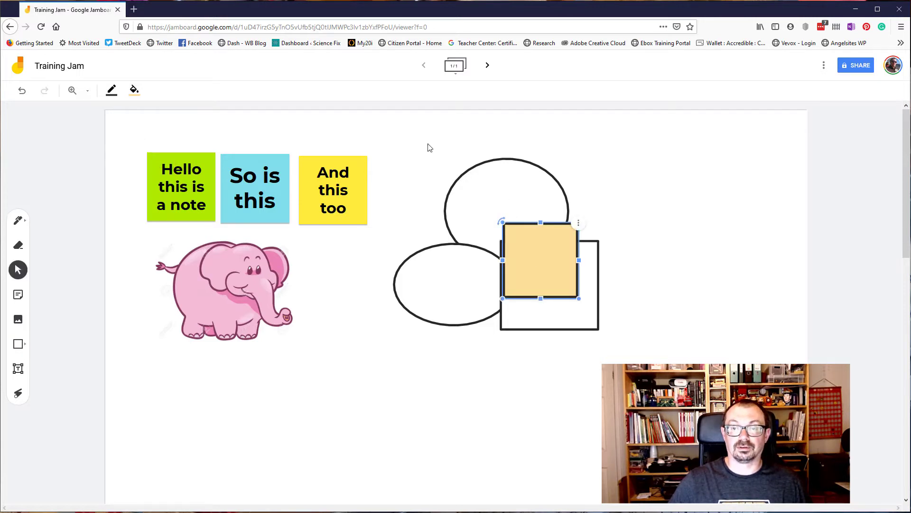
- Fill the upper oval with orange
left_click(18, 266)
left_click(491, 199)
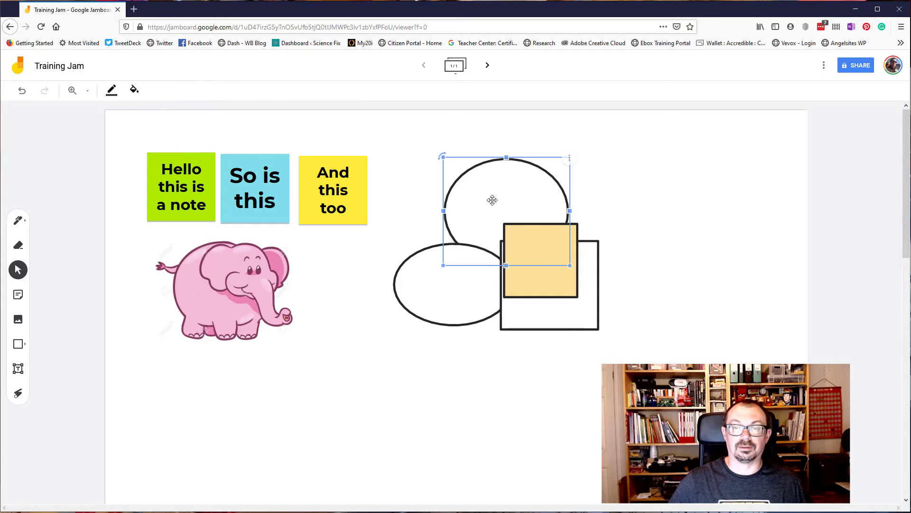
left_click(135, 89)
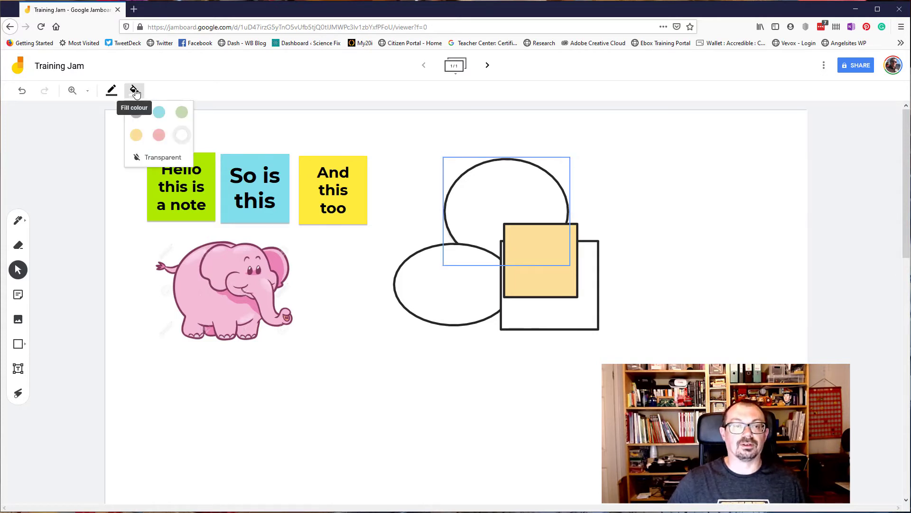
left_click(136, 135)
- Fill the lower oval with light red
left_click(424, 288)
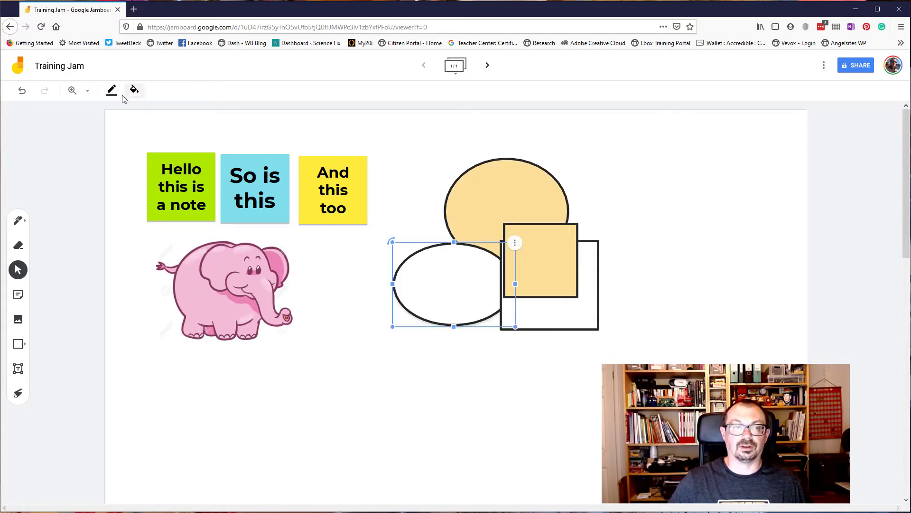
left_click(135, 90)
left_click(160, 135)
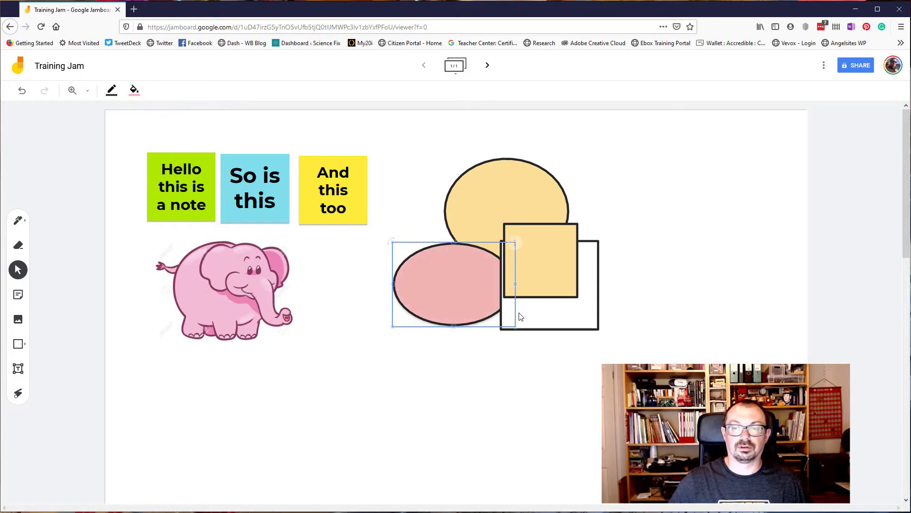
- Fill the larger square with light blue
left_click(518, 314)
left_click(135, 93)
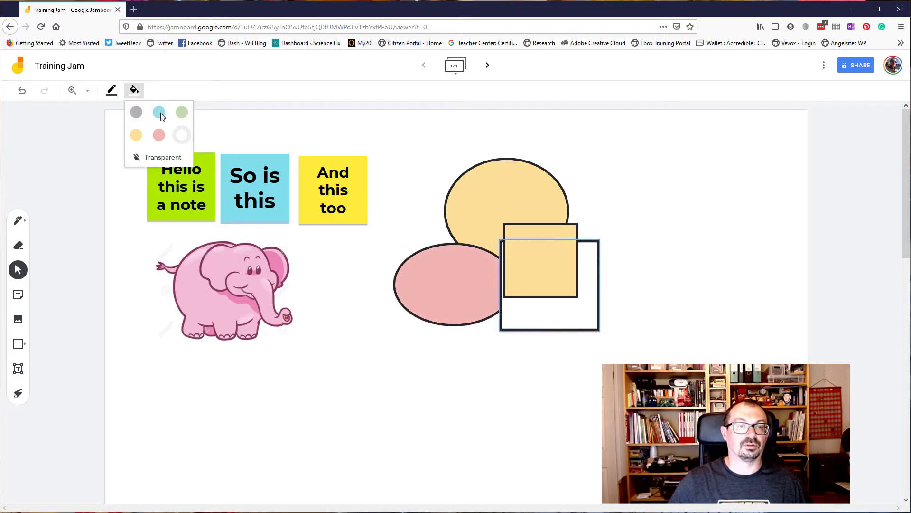
left_click(159, 113)
- Move the blue square up over the upper oval's right side and the small orange square onto the lower oval's right side
left_click_drag(584, 317, 673, 283)
left_click_drag(580, 282, 636, 309)
left_click(634, 252)
left_click(499, 358)
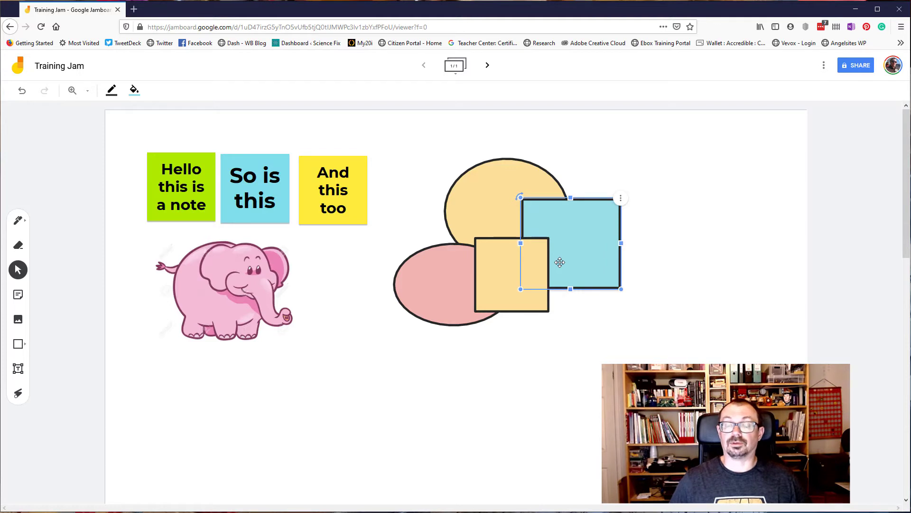
- Add the text "Add any text I like" in the empty area below the elephant and shift it slightly up and right
left_click(16, 375)
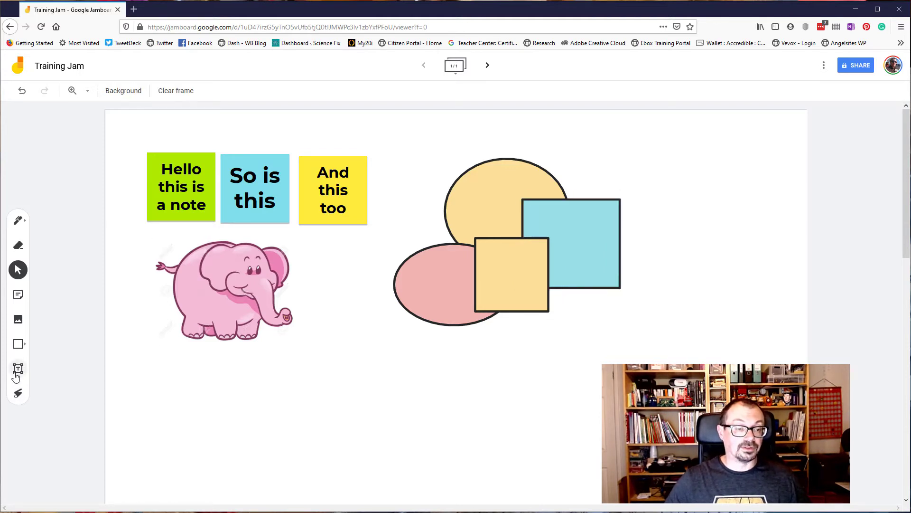
left_click(276, 374)
type("Add any")
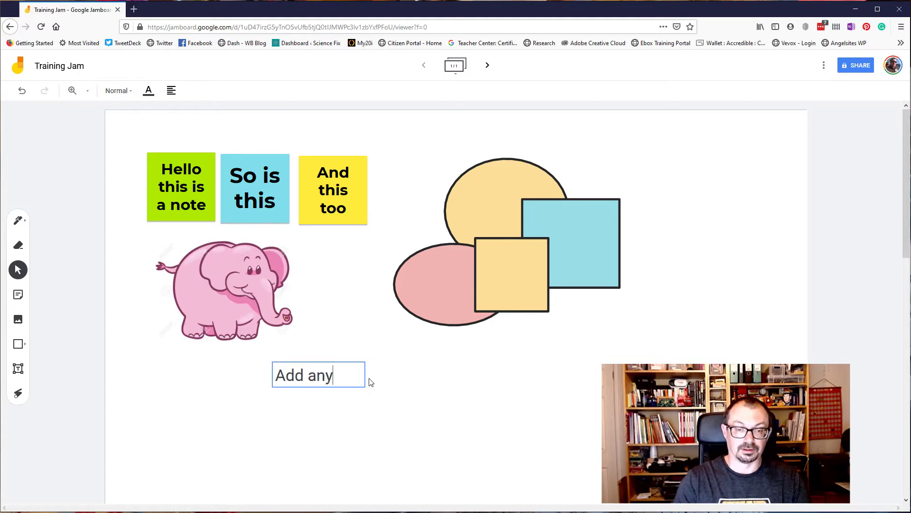
type(" text I li")
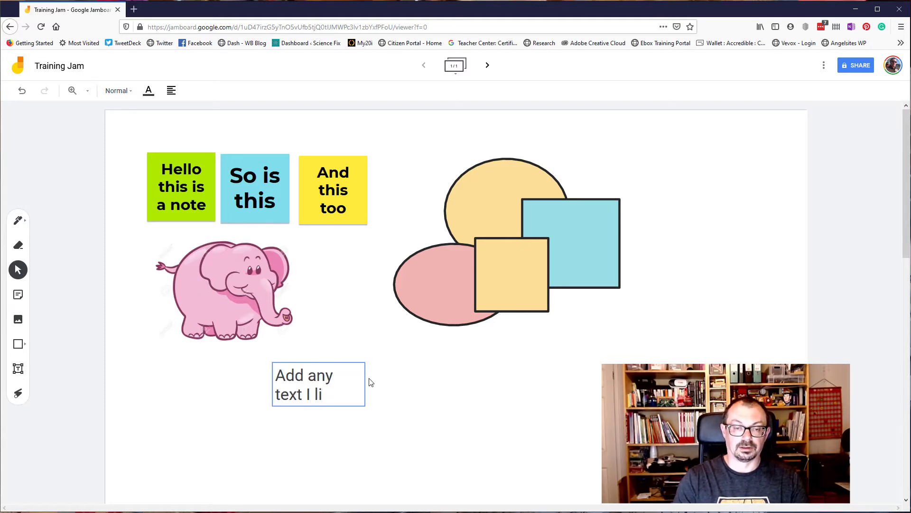
type("ke")
left_click(18, 271)
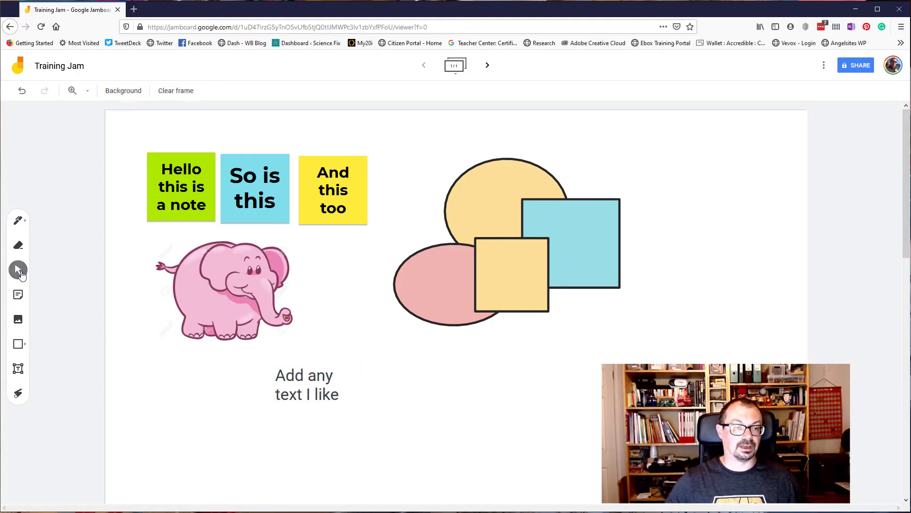
left_click(293, 395)
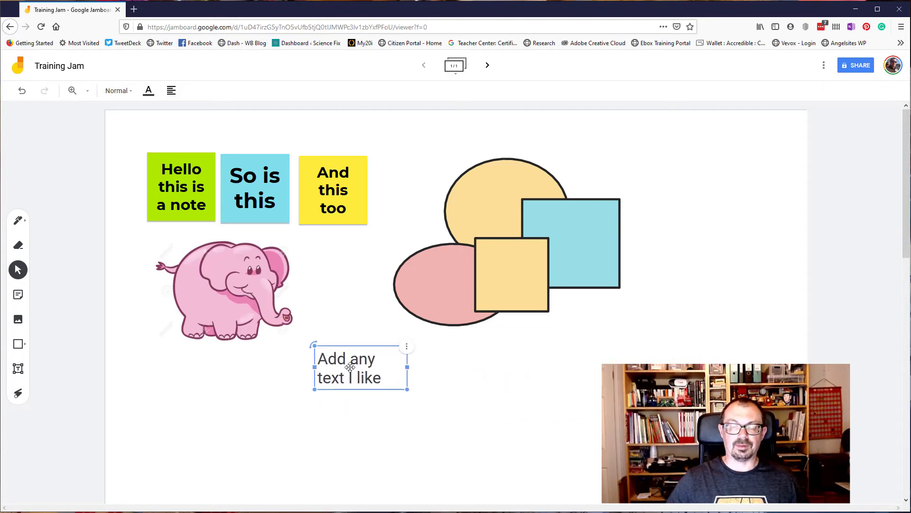
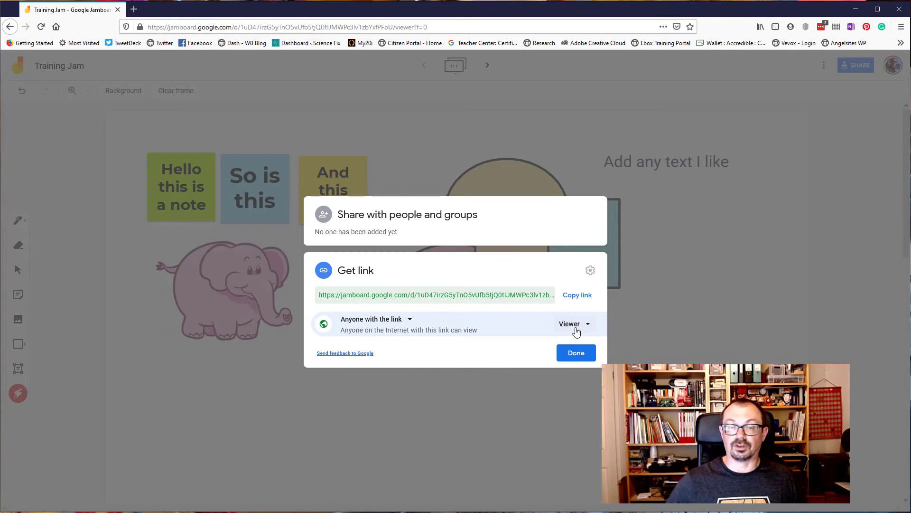
- Set the access for anyone with the link to Editor
left_click(580, 326)
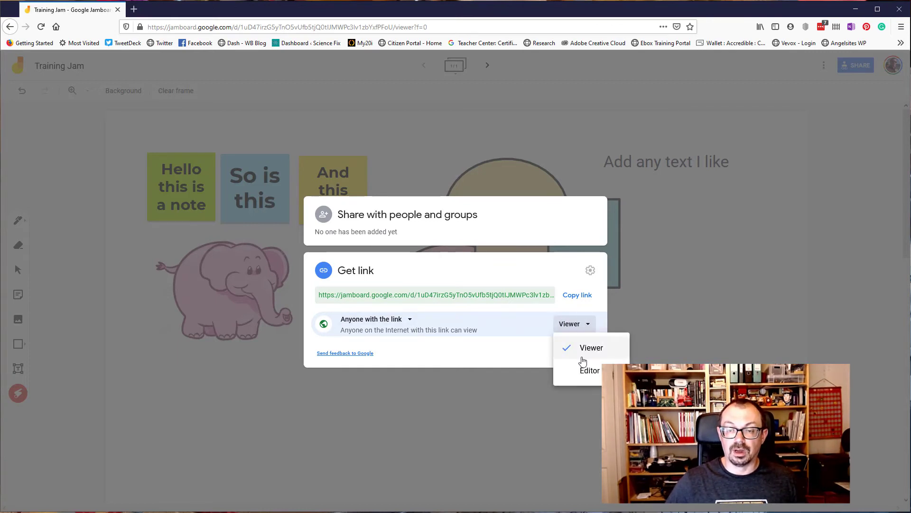
left_click(589, 385)
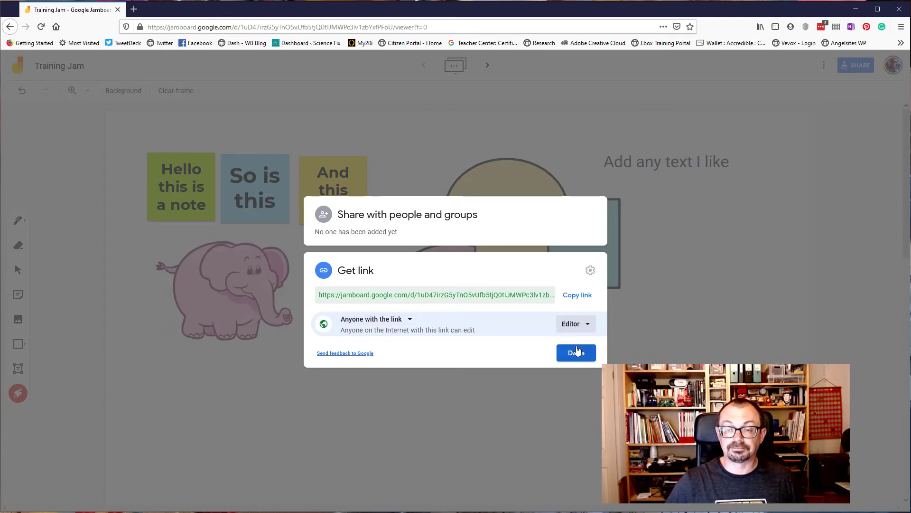
- Set the access for anyone with the link to Viewer and finish the sharing settings
left_click(573, 324)
left_click(580, 346)
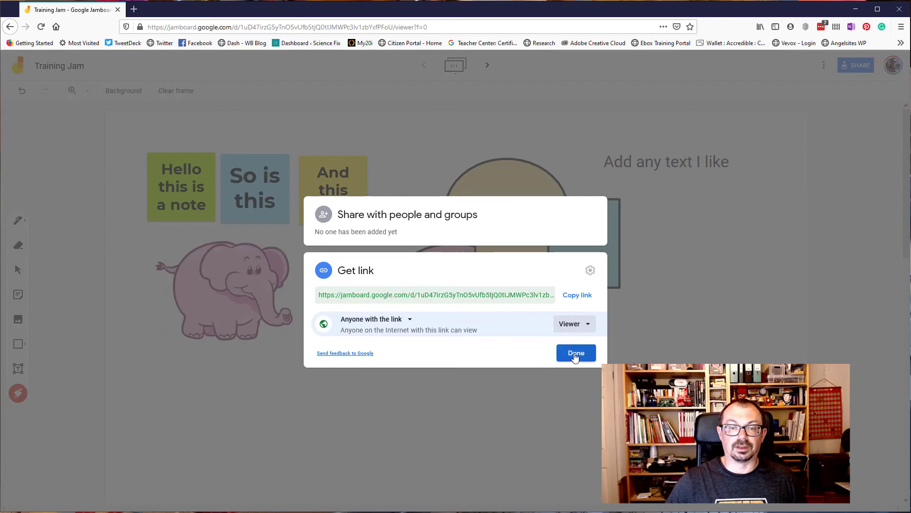
left_click(576, 354)
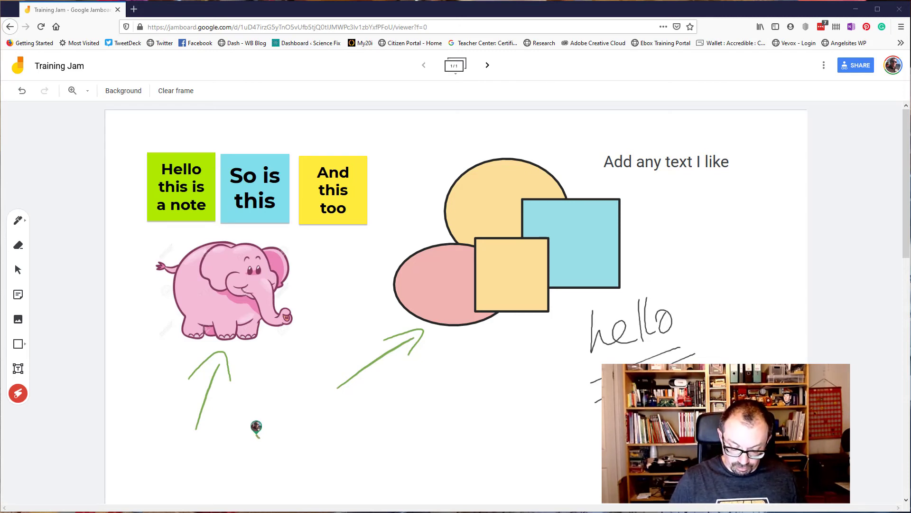
- Draw a series of crossing and slanted green pen strokes in the empty area below the elephant and the shapes
left_click_drag(255, 433, 417, 393)
left_click_drag(304, 459, 424, 409)
left_click_drag(388, 375, 395, 444)
left_click_drag(412, 377, 428, 437)
left_click_drag(383, 385, 470, 353)
left_click_drag(420, 445, 510, 413)
left_click_drag(395, 468, 449, 448)
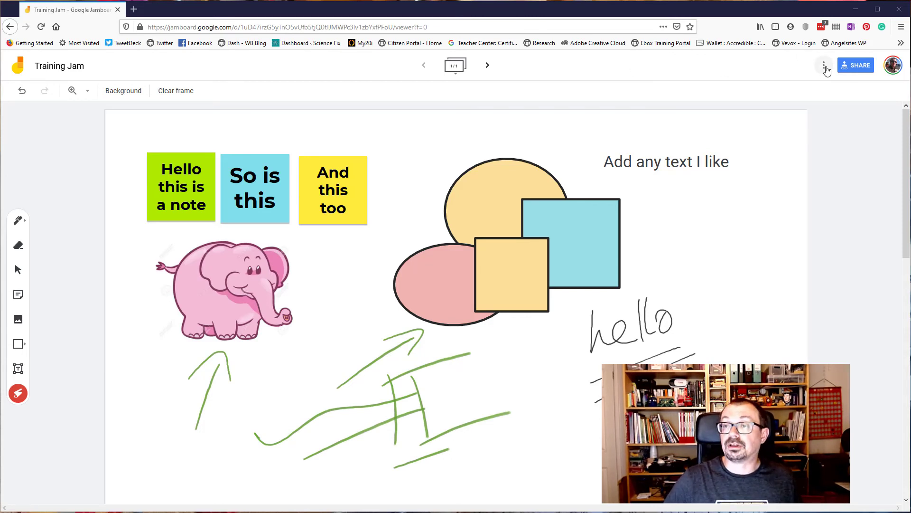
- Review the jam's options for renaming, PDF download, saving the frame as an image, removing and copying
left_click(824, 68)
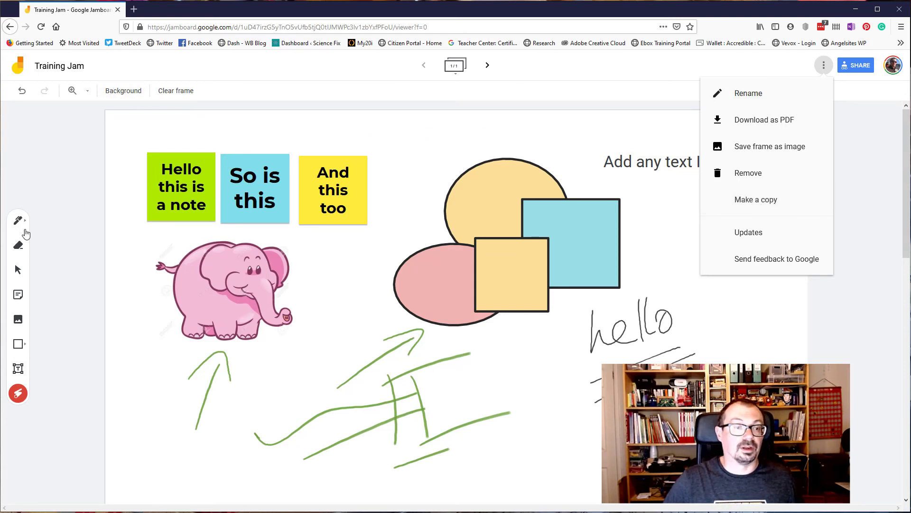
left_click(18, 270)
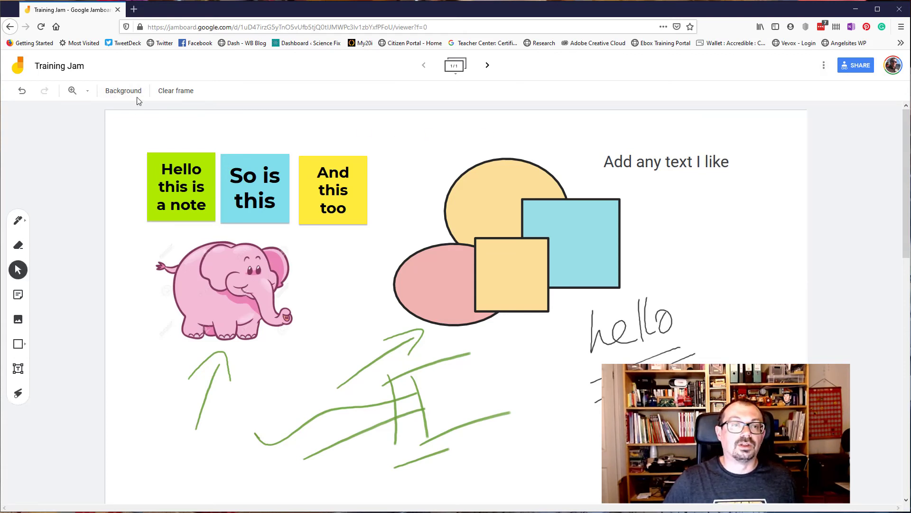
- Clear everything from the frame and undo the clearing
left_click(187, 93)
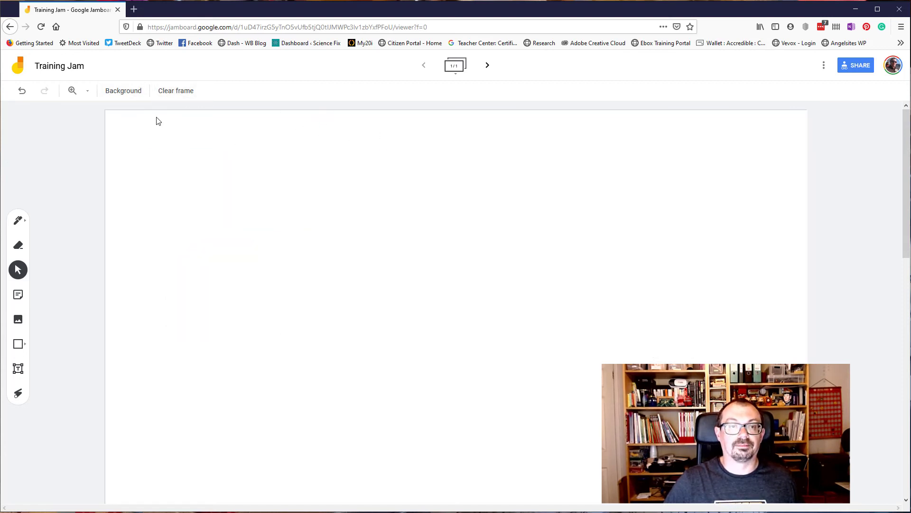
left_click(22, 92)
- Try the dotted, ruled and white graph-paper backgrounds on the frame in turn
left_click(123, 92)
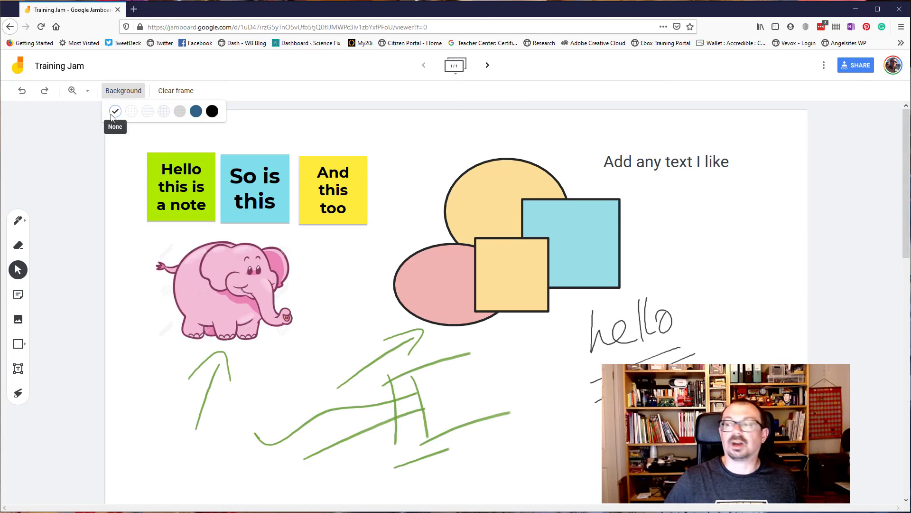
left_click(131, 111)
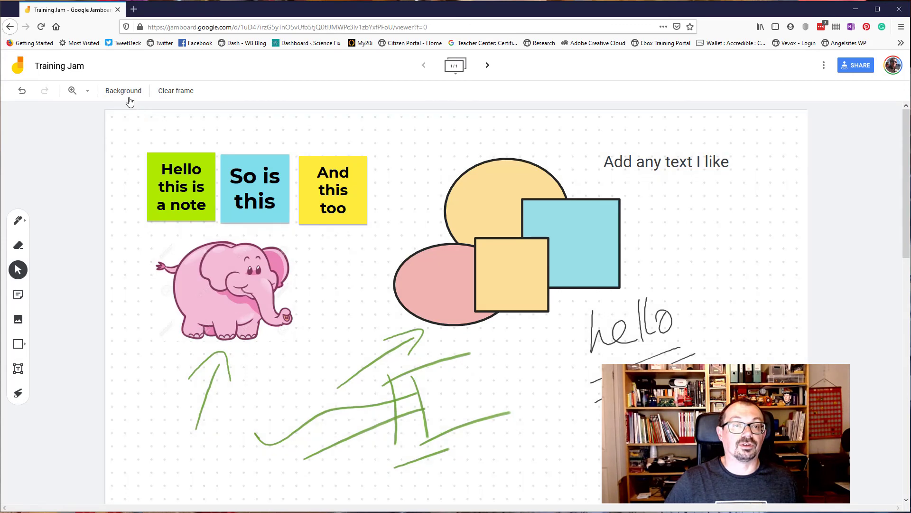
left_click(130, 95)
left_click(148, 113)
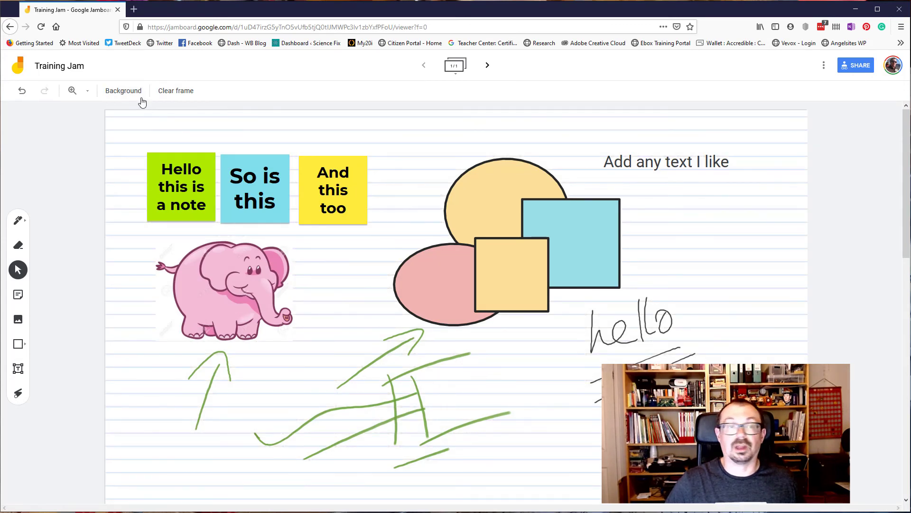
left_click(137, 95)
left_click(166, 114)
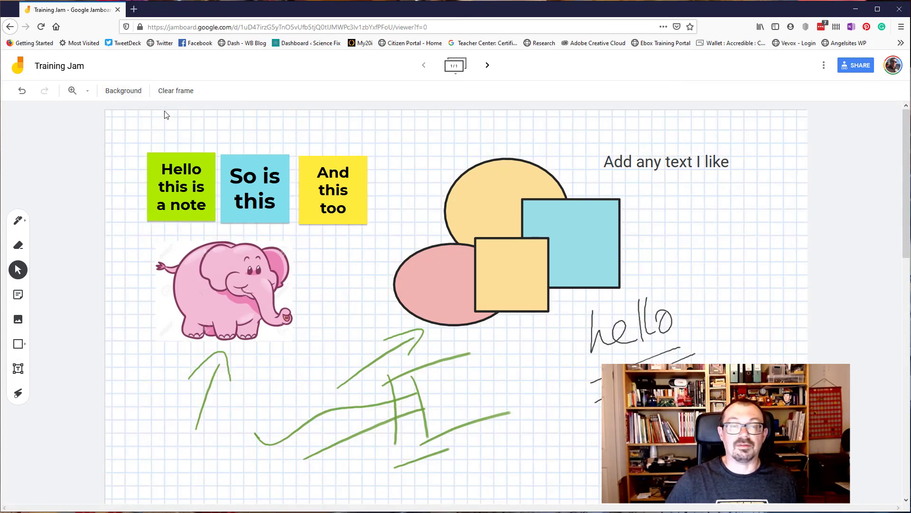
- Try the dark blue, black and grey grid backgrounds on the frame in turn
left_click(124, 96)
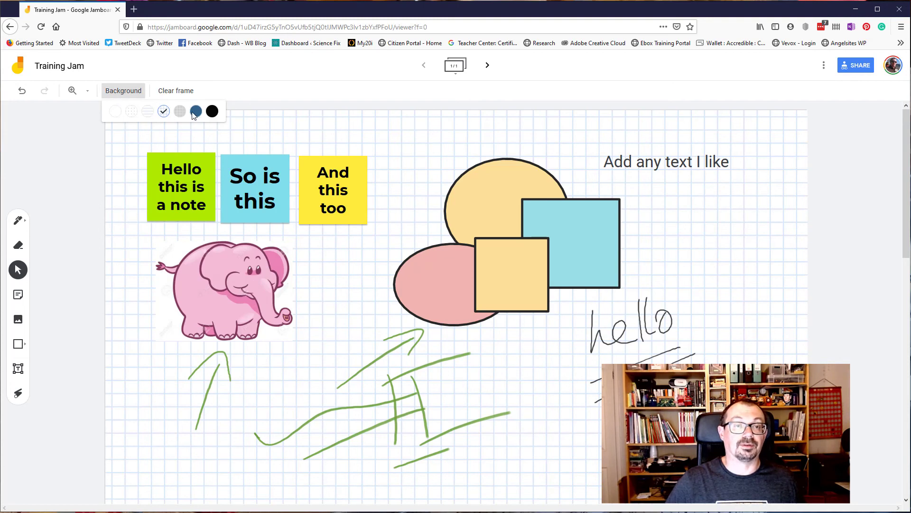
left_click(195, 112)
left_click(127, 95)
left_click(213, 112)
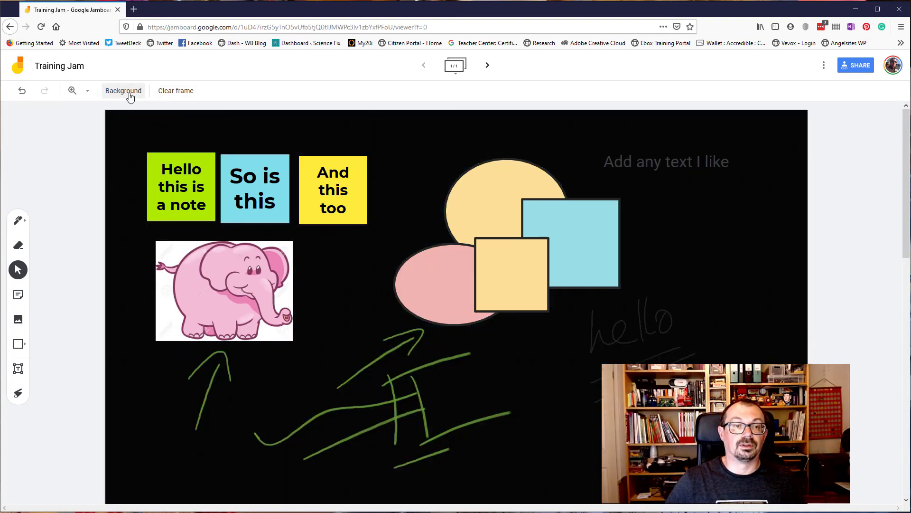
left_click(124, 94)
left_click(180, 112)
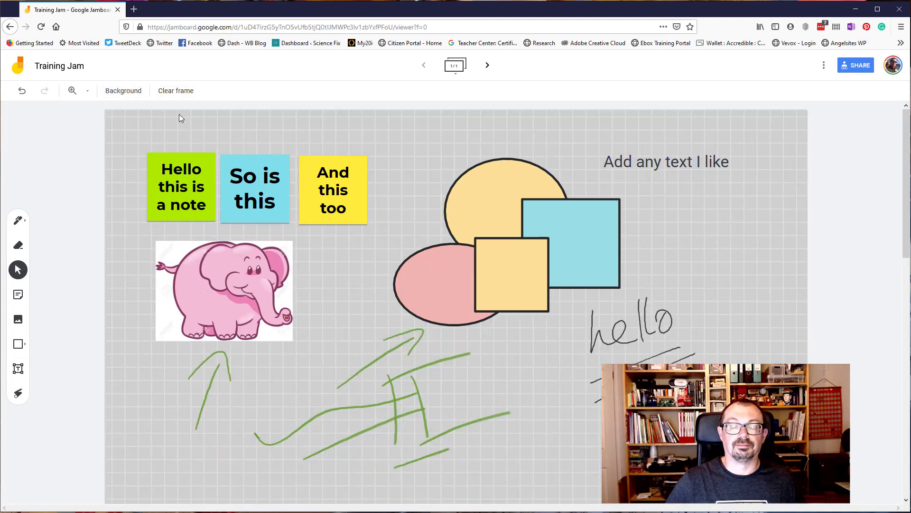
- Set the frame's background to white graph paper
left_click(124, 92)
left_click(161, 116)
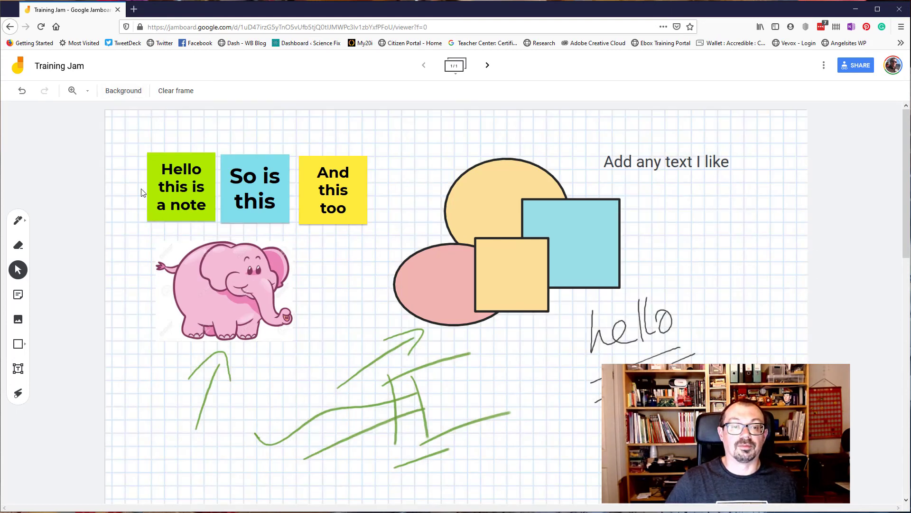